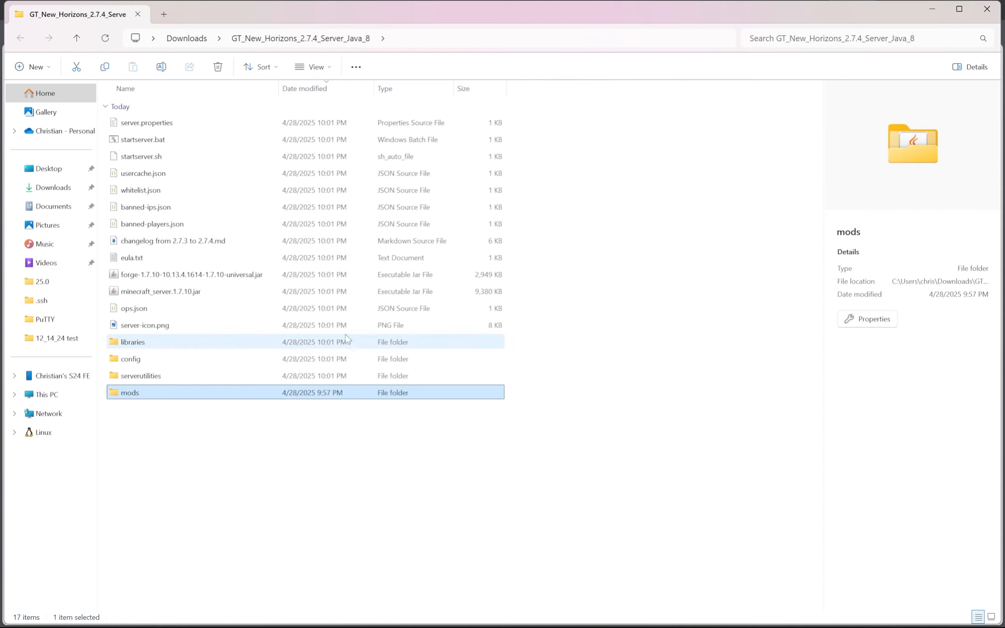
{"action": "right_click", "coordinate": [359, 402]}
{"action": "left_click", "coordinate": [545, 443]}
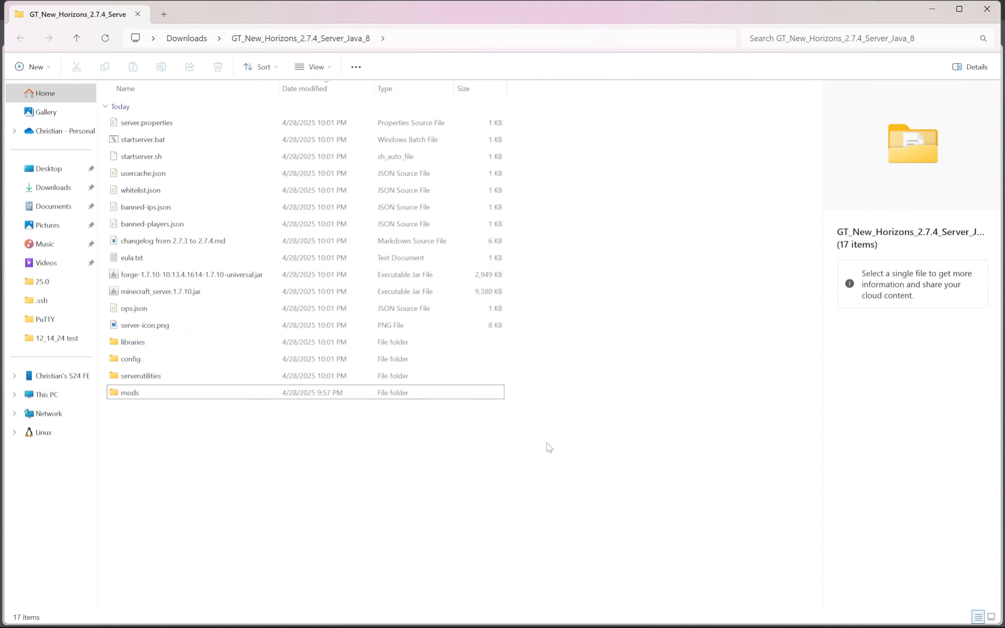
{"action": "right_click", "coordinate": [359, 395]}
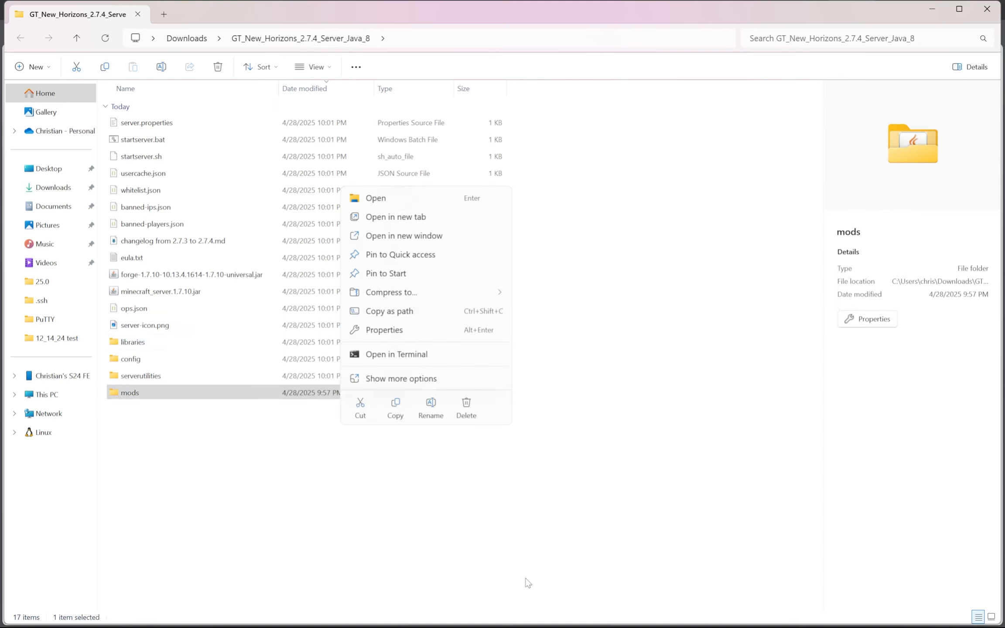
- Switch to the Pterodactyl file upload dialog and look through the GT_New_Horizons_2.7.4_Server_Java_8 folder down to its subfolders
{"action": "left_click", "coordinate": [479, 616]}
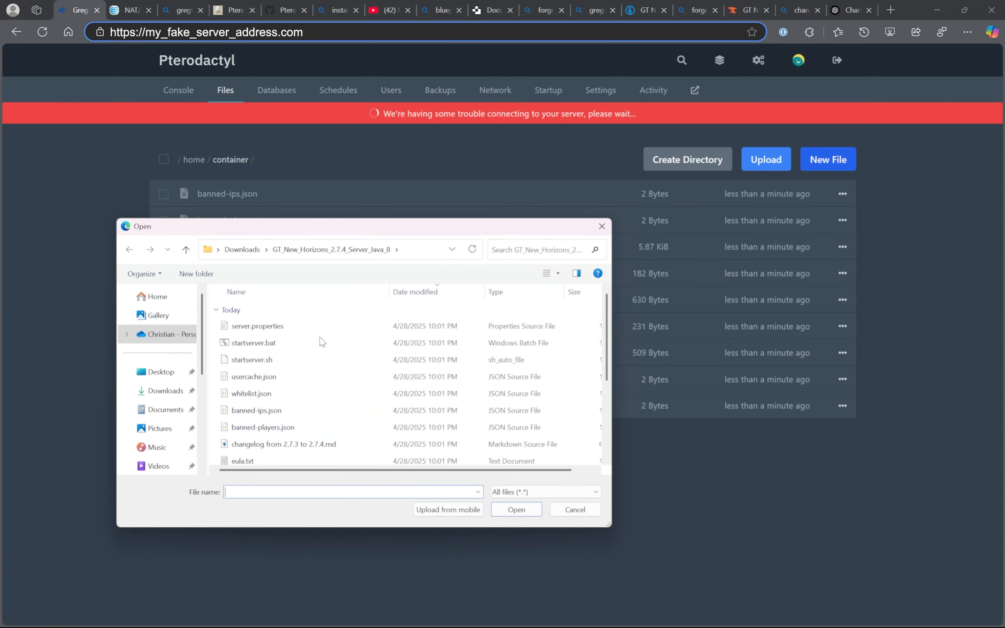
{"action": "left_click_drag", "start_coordinate": [325, 227], "coordinate": [334, 189]}
{"action": "scroll", "coordinate": [290, 417], "scroll_direction": "down", "scroll_amount": 1}
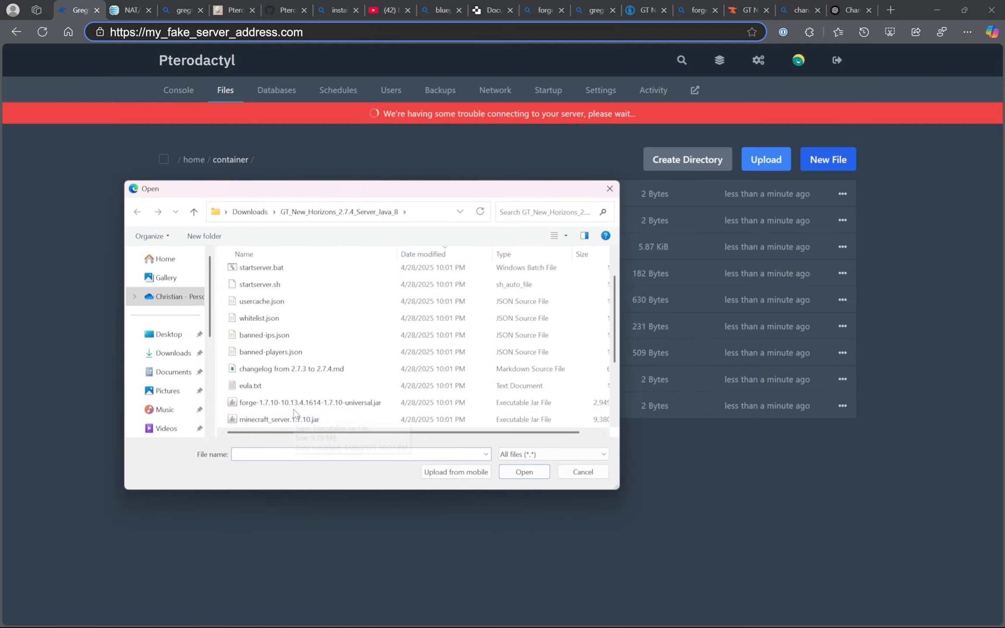
{"action": "left_click_drag", "start_coordinate": [327, 195], "coordinate": [370, 199]}
{"action": "scroll", "coordinate": [337, 342], "scroll_direction": "down", "scroll_amount": 2}
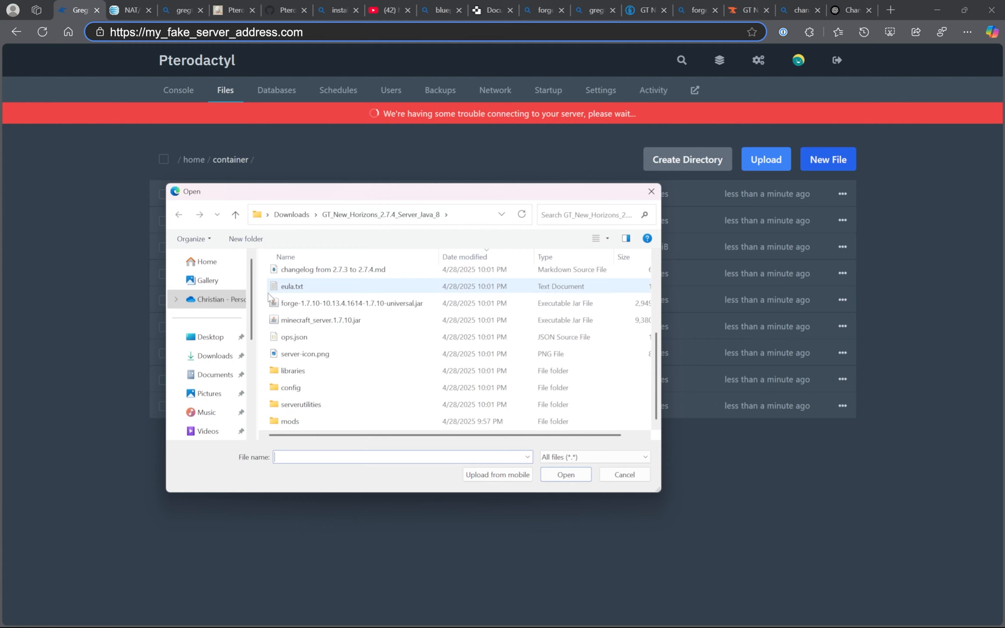
{"action": "left_click_drag", "start_coordinate": [265, 307], "coordinate": [288, 425]}
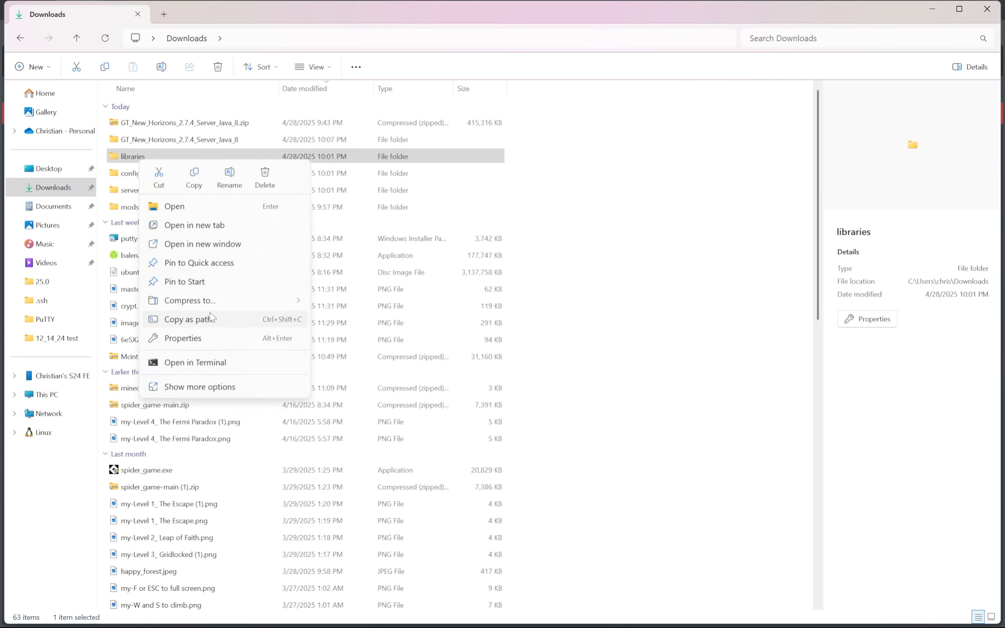
- Compress the libraries folder in Downloads into a ZIP archive
{"action": "mouse_move", "coordinate": [213, 305]}
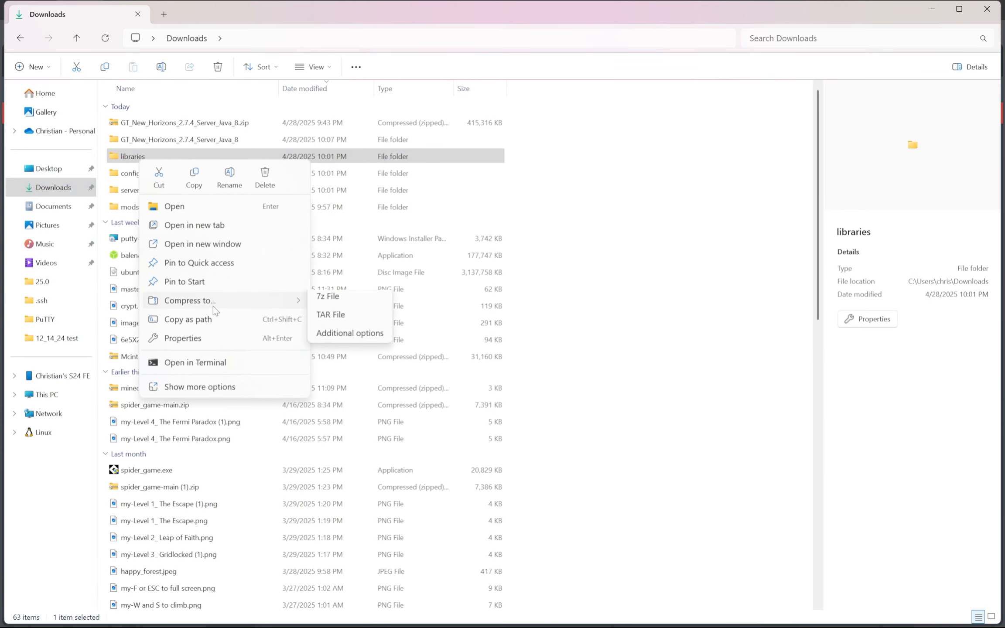
{"action": "left_click", "coordinate": [340, 306]}
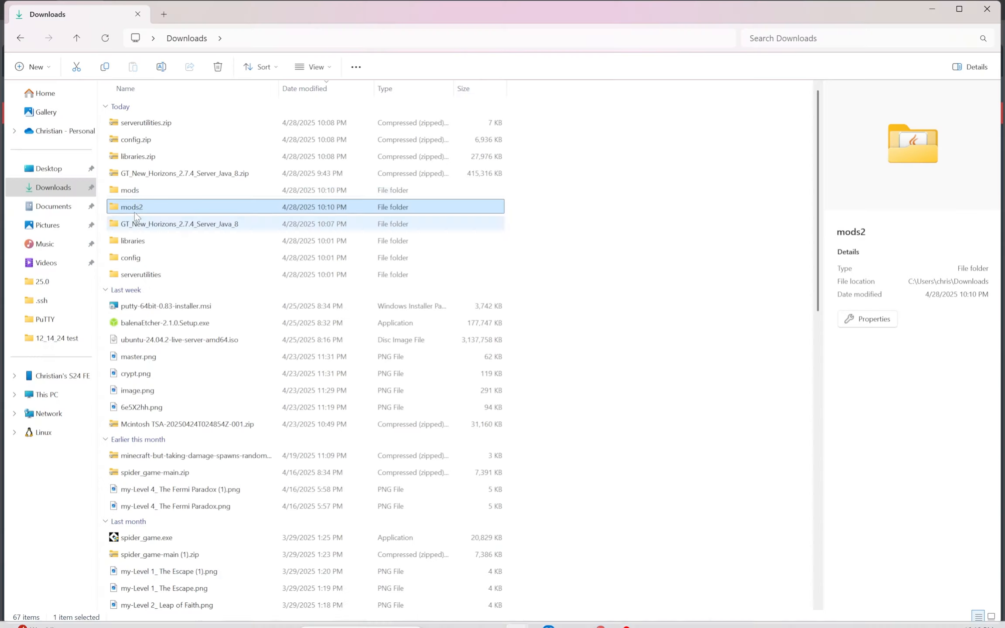
- Open the mods folder in Downloads and select a batch of its jar files
{"action": "double_click", "coordinate": [132, 206]}
{"action": "left_click", "coordinate": [156, 376]}
{"action": "left_click", "coordinate": [338, 493], "text": "shift"}
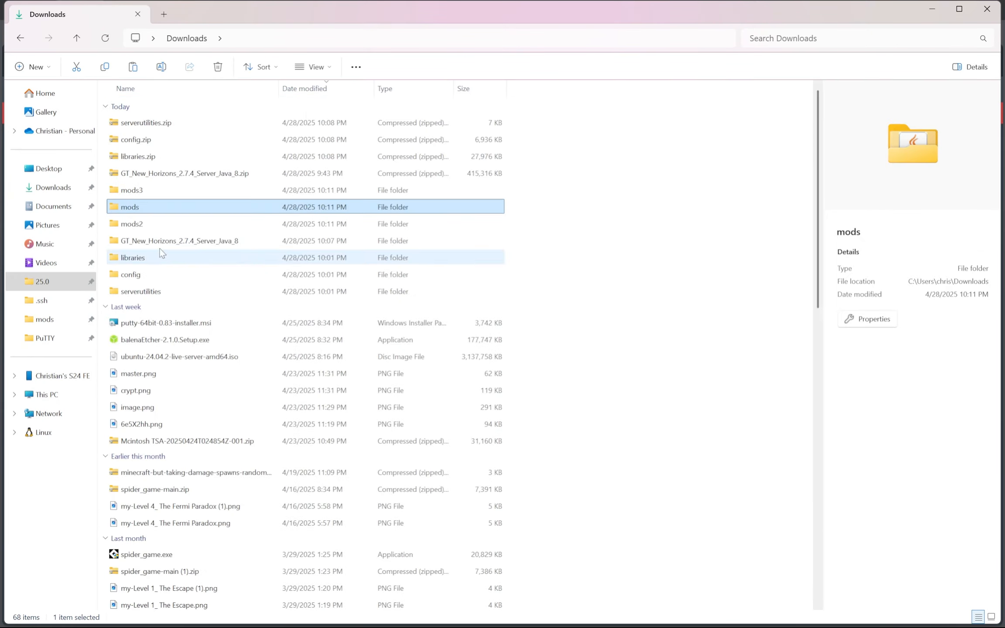
- Delete the duplicate mods2 (2).zip archive from Downloads
{"action": "left_click", "coordinate": [173, 227]}
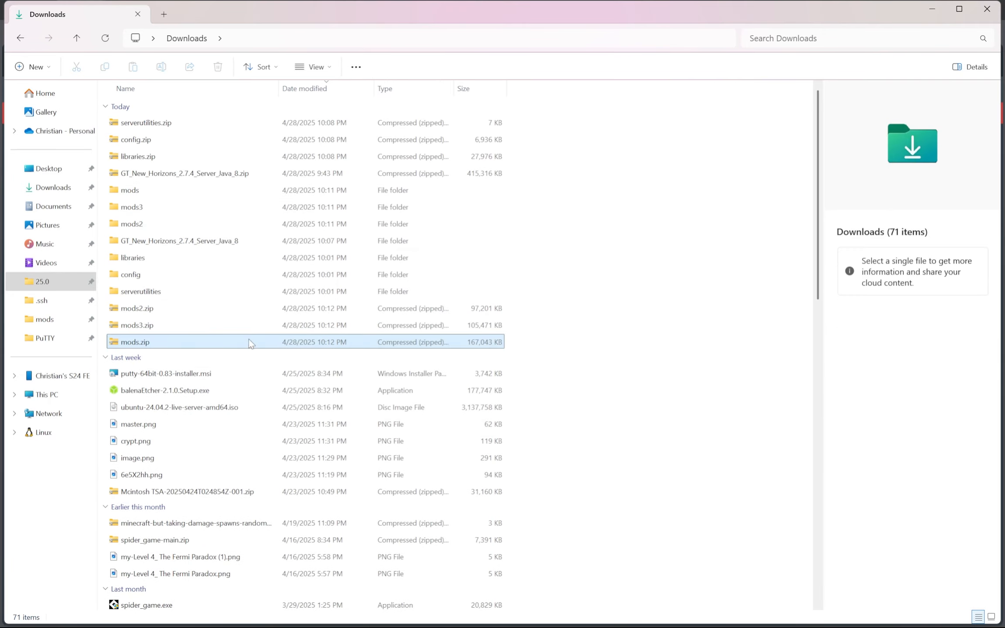
{"action": "key", "text": "Delete"}
{"action": "right_click", "coordinate": [553, 319]}
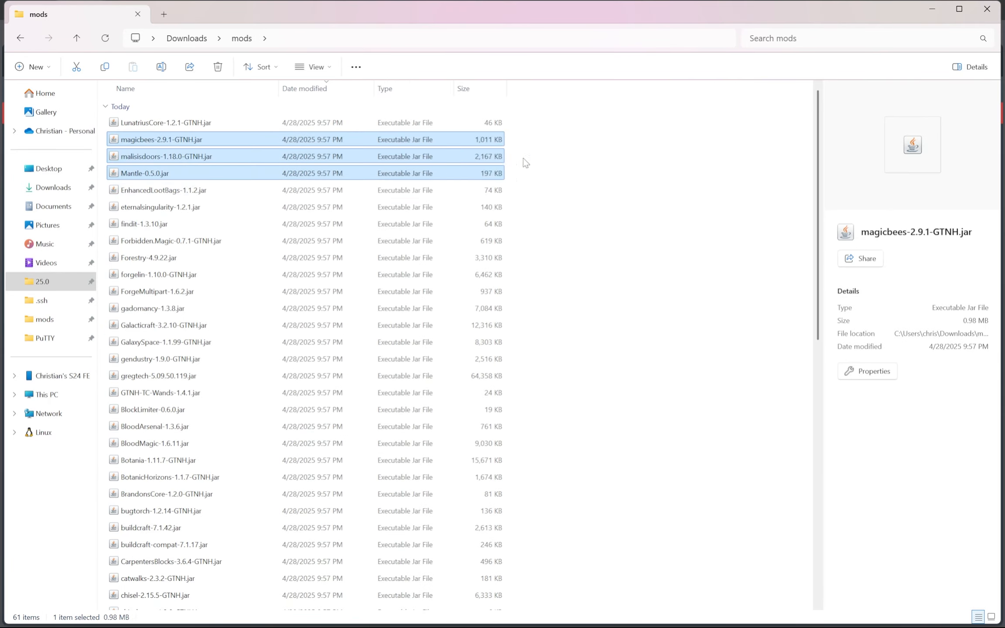
{"action": "left_click_drag", "start_coordinate": [525, 161], "coordinate": [453, 38]}
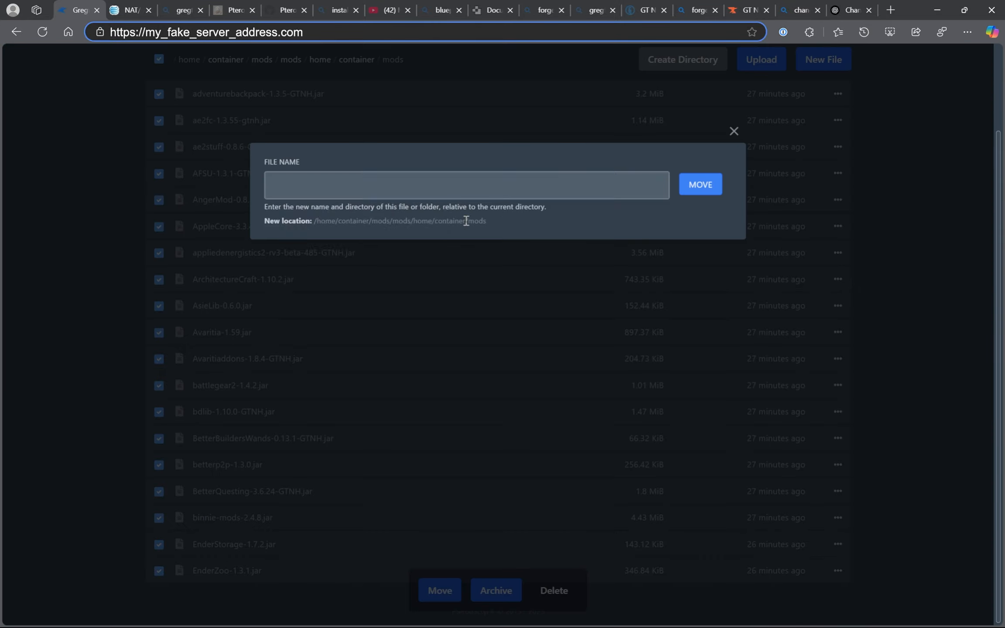
- Set the move destination of the selected mod files in the nested mods directory to ../../.. on the Pterodactyl panel
{"action": "left_click", "coordinate": [400, 182]}
{"action": "type", "text": "......"}
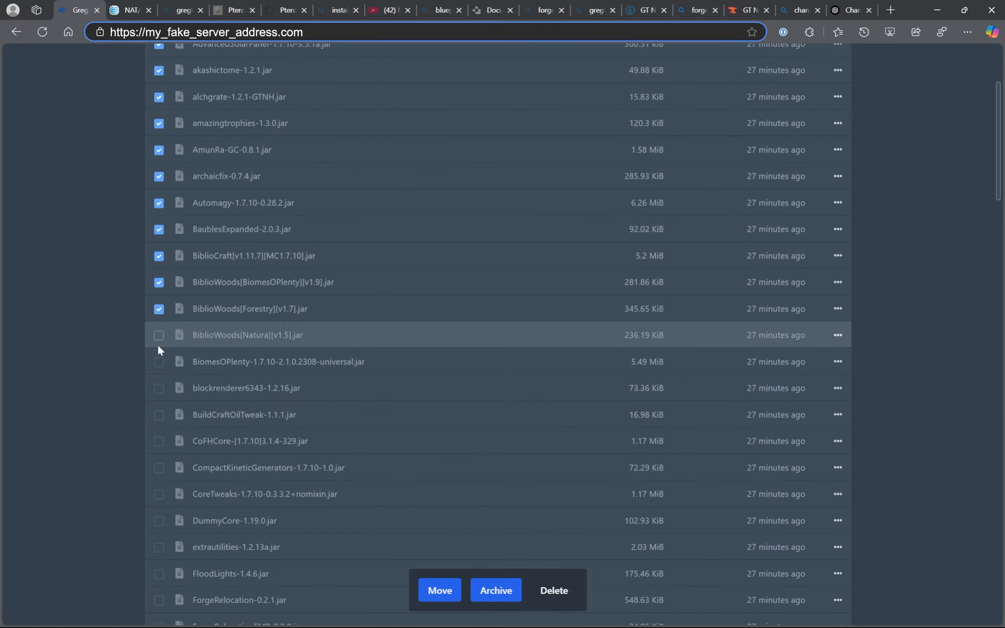
- Mark the mod jar files throughout the server's file list and move the files in mods4 to the parent directory (..)
{"action": "scroll", "coordinate": [158, 345], "scroll_direction": "down", "scroll_amount": 8}
{"action": "left_click", "coordinate": [158, 347]}
{"action": "scroll", "coordinate": [158, 237], "scroll_direction": "down", "scroll_amount": 8}
{"action": "left_click", "coordinate": [158, 208]}
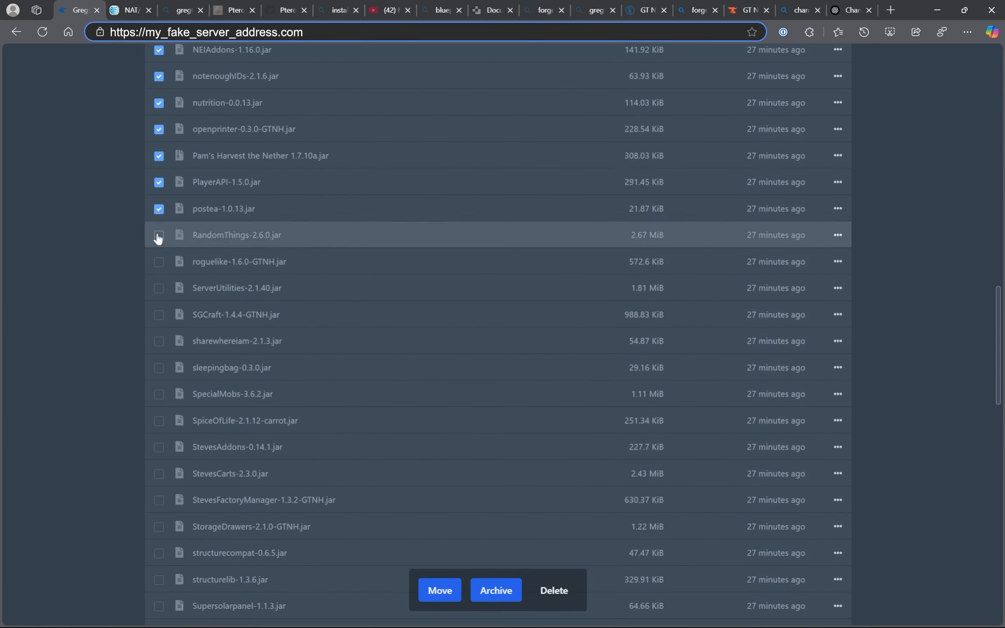
{"action": "left_click", "coordinate": [157, 237]}
{"action": "scroll", "coordinate": [157, 262], "scroll_direction": "down", "scroll_amount": 5}
{"action": "left_click", "coordinate": [157, 269]}
{"action": "scroll", "coordinate": [157, 218], "scroll_direction": "down", "scroll_amount": 5}
{"action": "left_click", "coordinate": [157, 157]}
{"action": "scroll", "coordinate": [157, 349], "scroll_direction": "down", "scroll_amount": 5}
{"action": "left_click", "coordinate": [157, 543]}
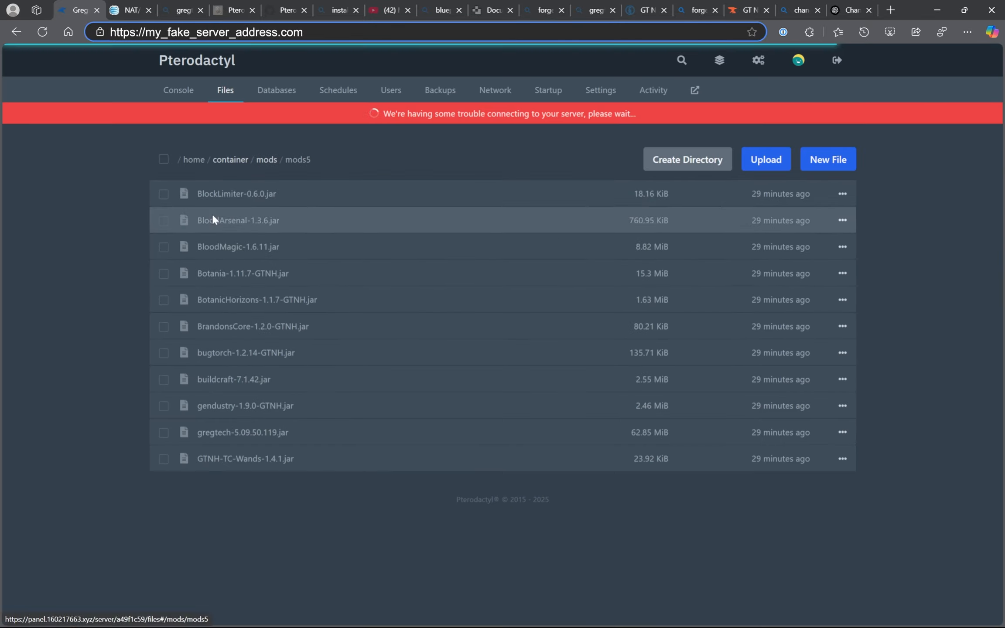
{"action": "left_click", "coordinate": [272, 158]}
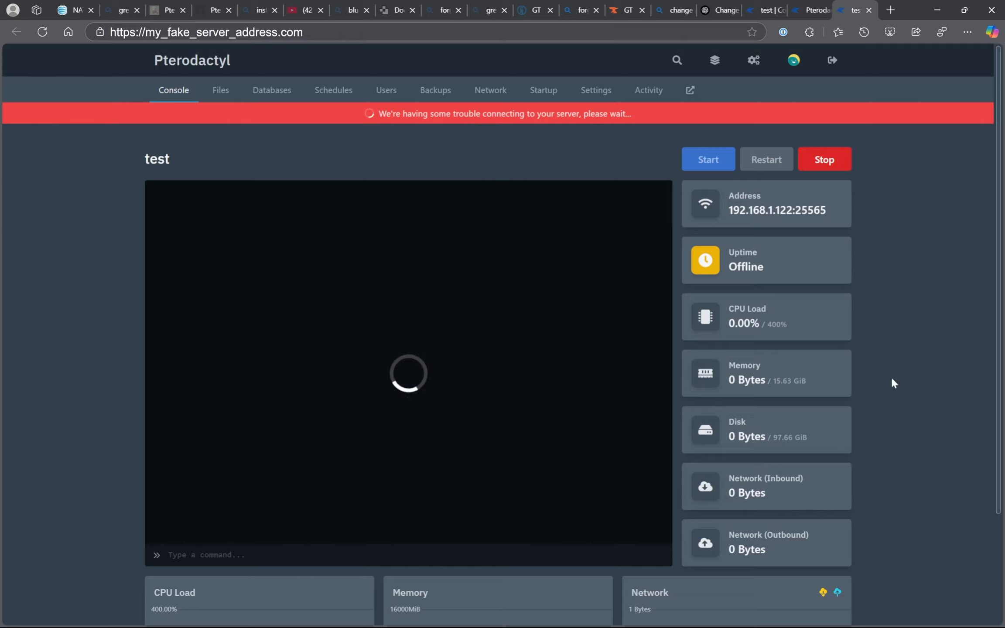
- Try to join another Wi-Fi network by entering its security key
{"action": "left_click", "coordinate": [934, 621]}
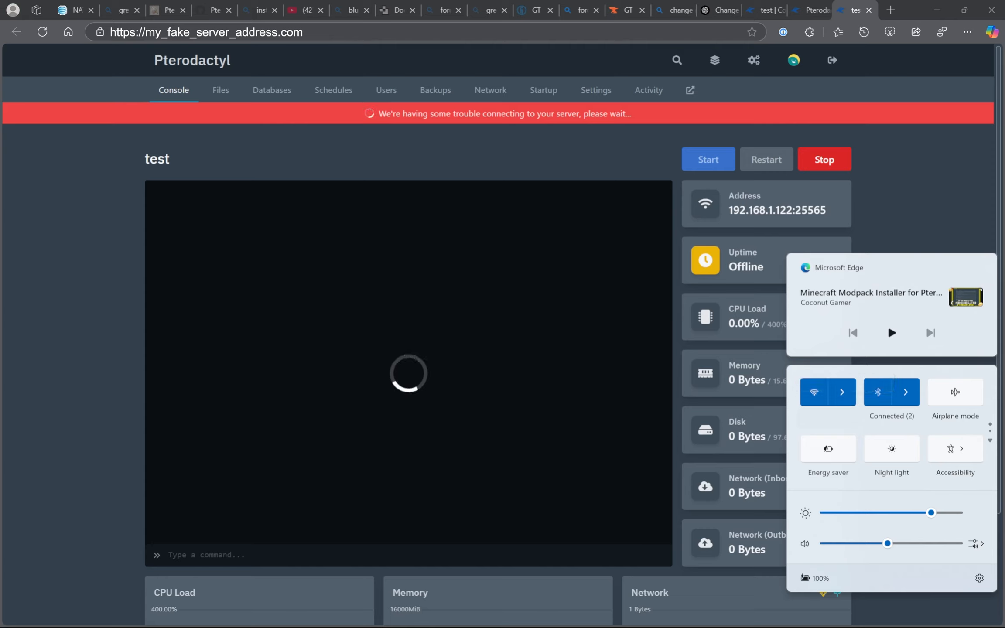
{"action": "left_click", "coordinate": [842, 391]}
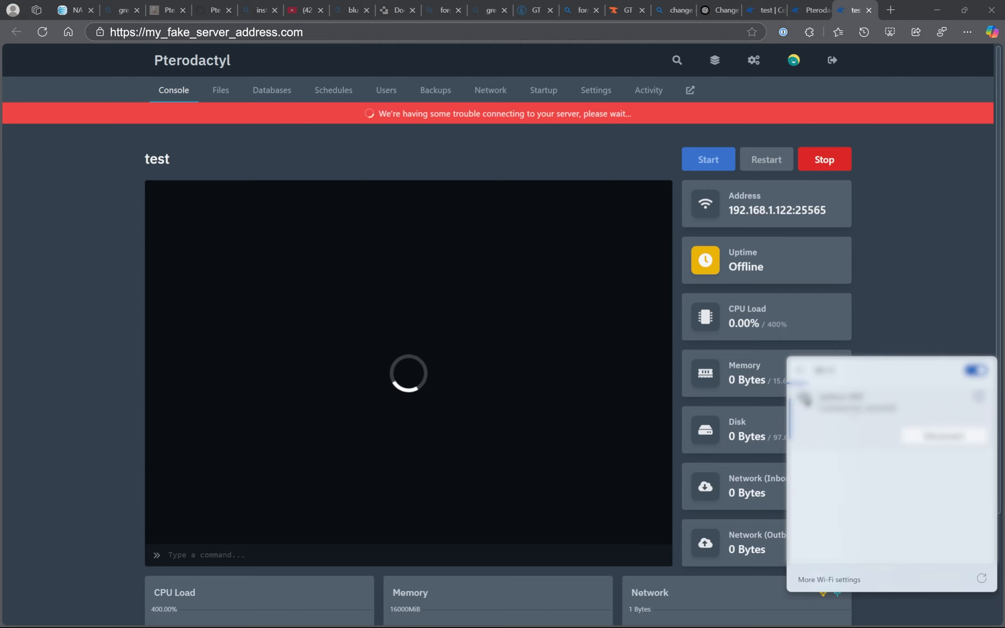
{"action": "left_click", "coordinate": [868, 498]}
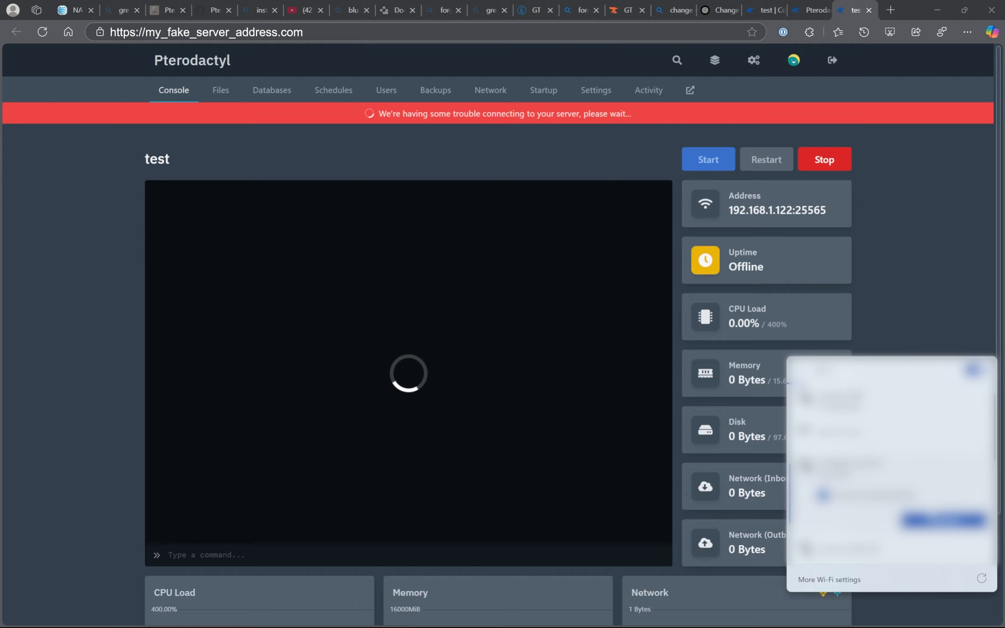
{"action": "left_click", "coordinate": [942, 521]}
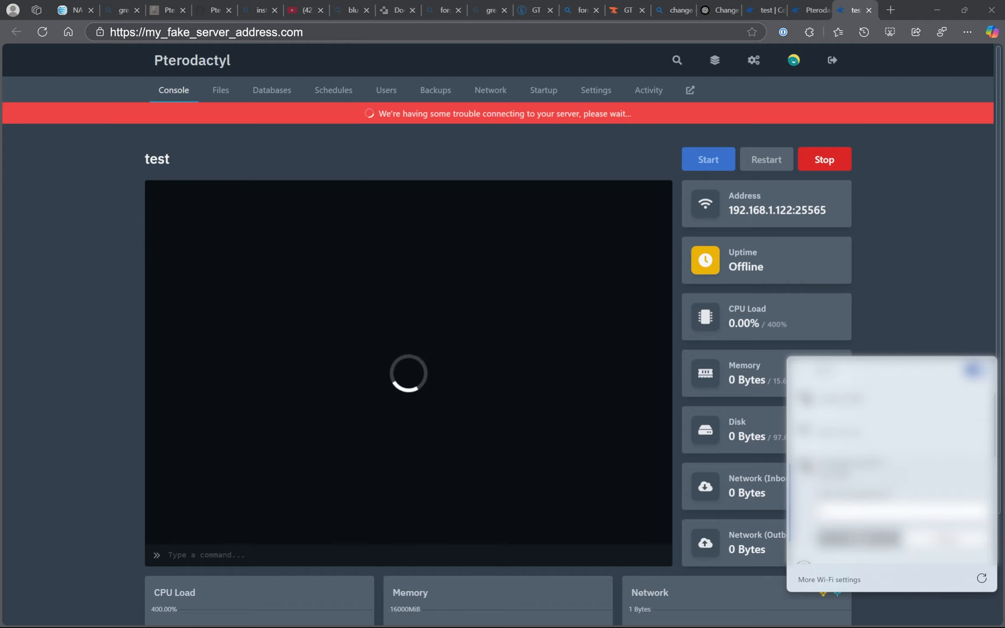
{"action": "type", "text": "•"}
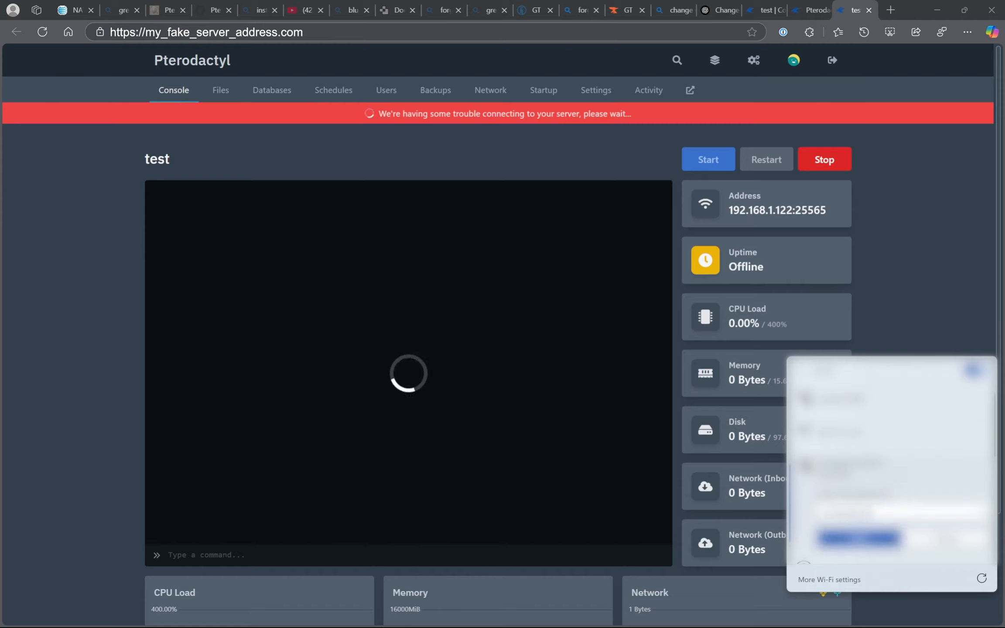
{"action": "key", "text": "Return"}
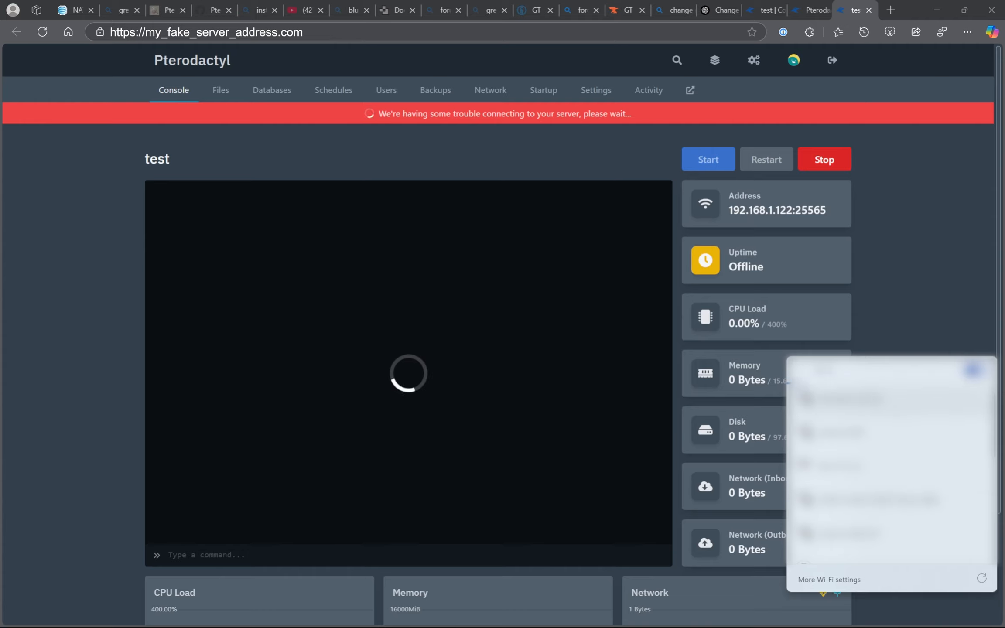
- Reconnect to the Wi-Fi network by entering its security key again
{"action": "left_click", "coordinate": [898, 399]}
{"action": "left_click", "coordinate": [925, 485]}
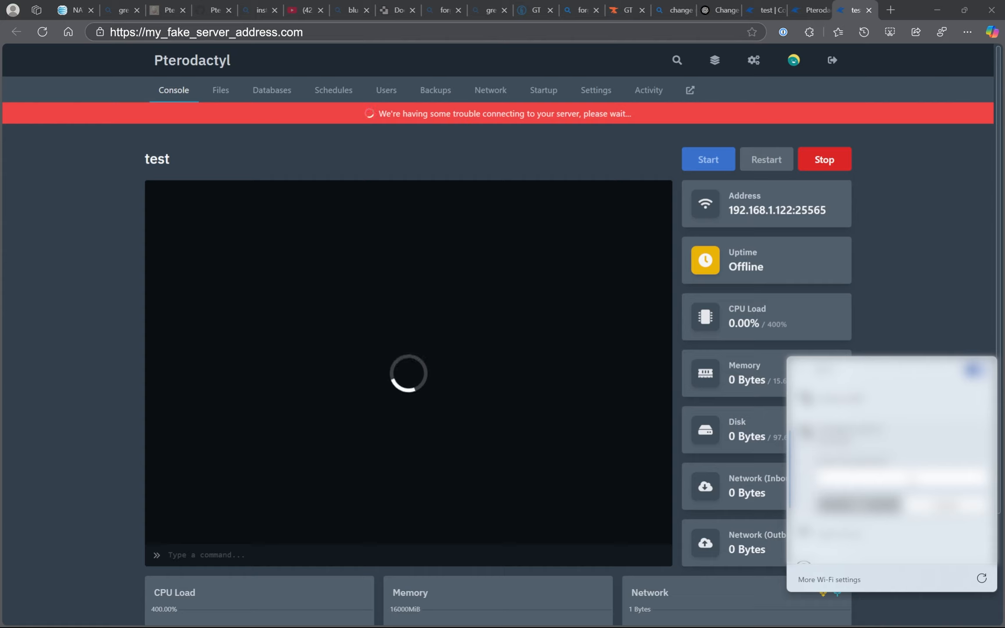
{"action": "type", "text": "••"}
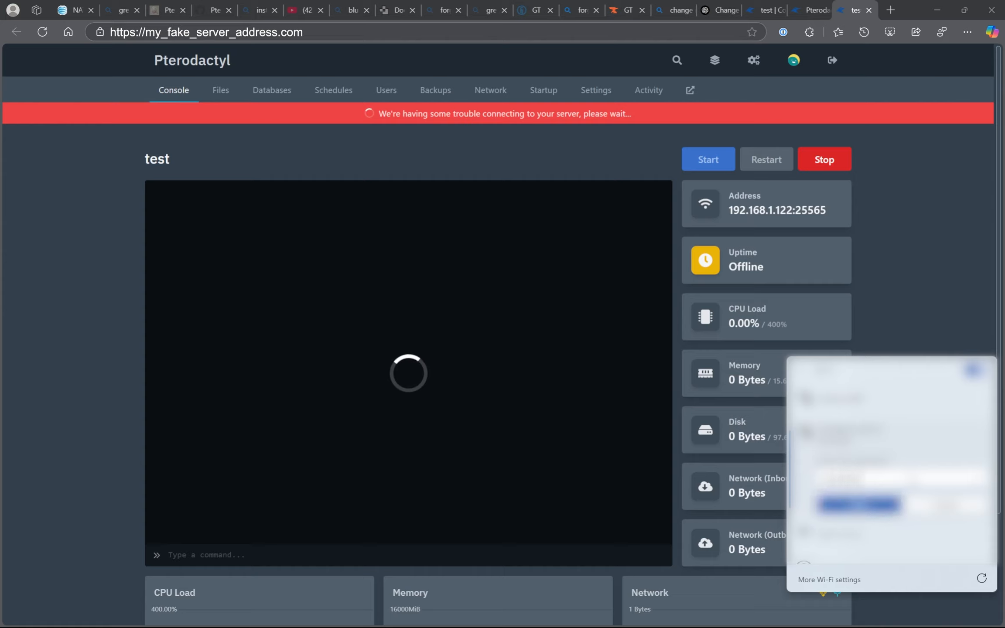
{"action": "key", "text": "Return"}
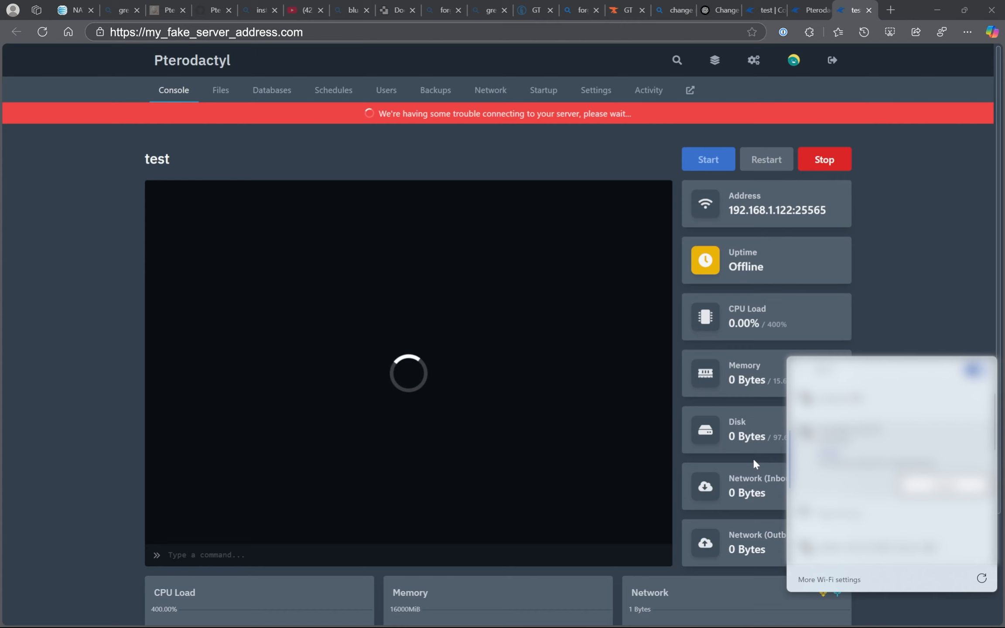
- Review the test server's console log and open the server's settings
{"action": "mouse_move", "coordinate": [675, 623]}
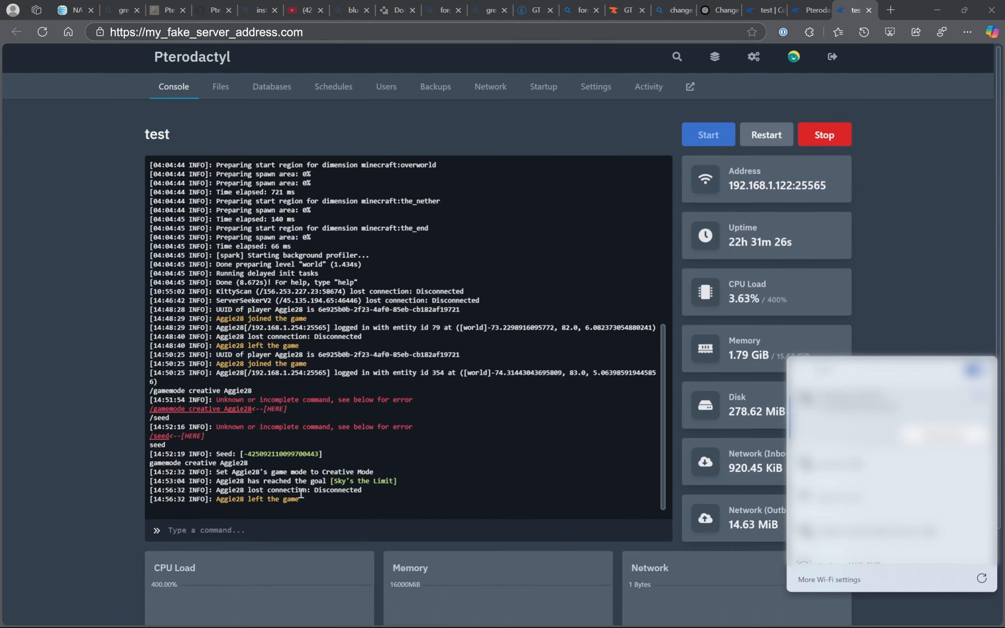
{"action": "scroll", "coordinate": [321, 400], "scroll_direction": "down", "scroll_amount": 3}
{"action": "scroll", "coordinate": [293, 379], "scroll_direction": "up", "scroll_amount": 10}
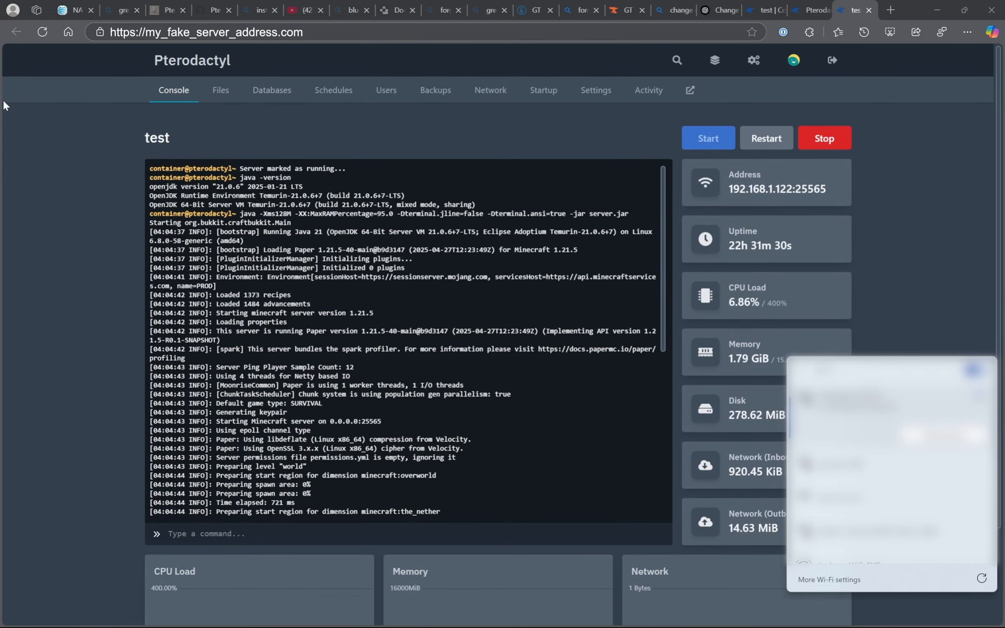
{"action": "left_click", "coordinate": [174, 94]}
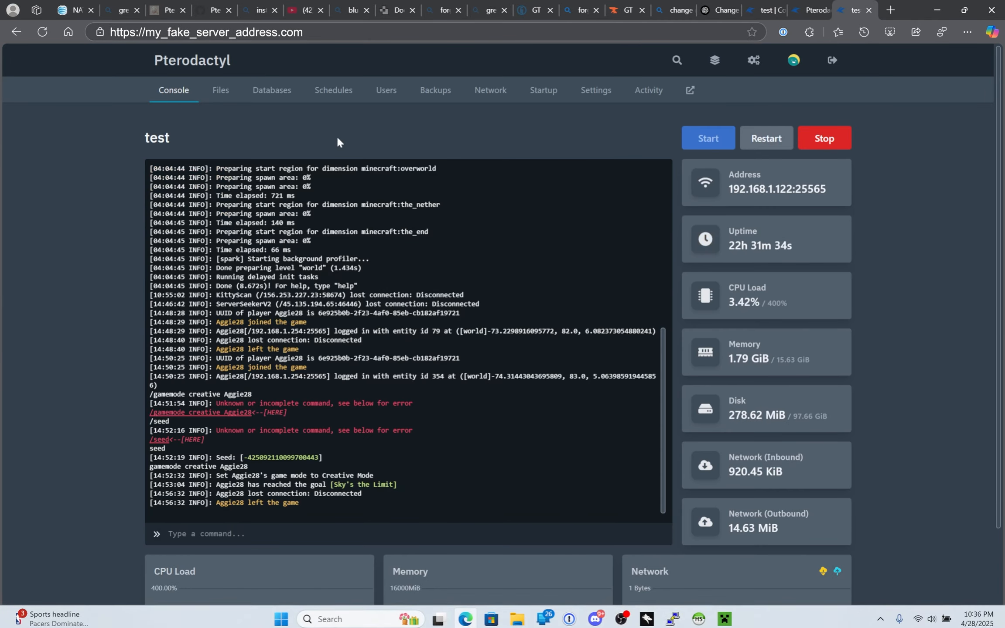
{"action": "left_click", "coordinate": [598, 89]}
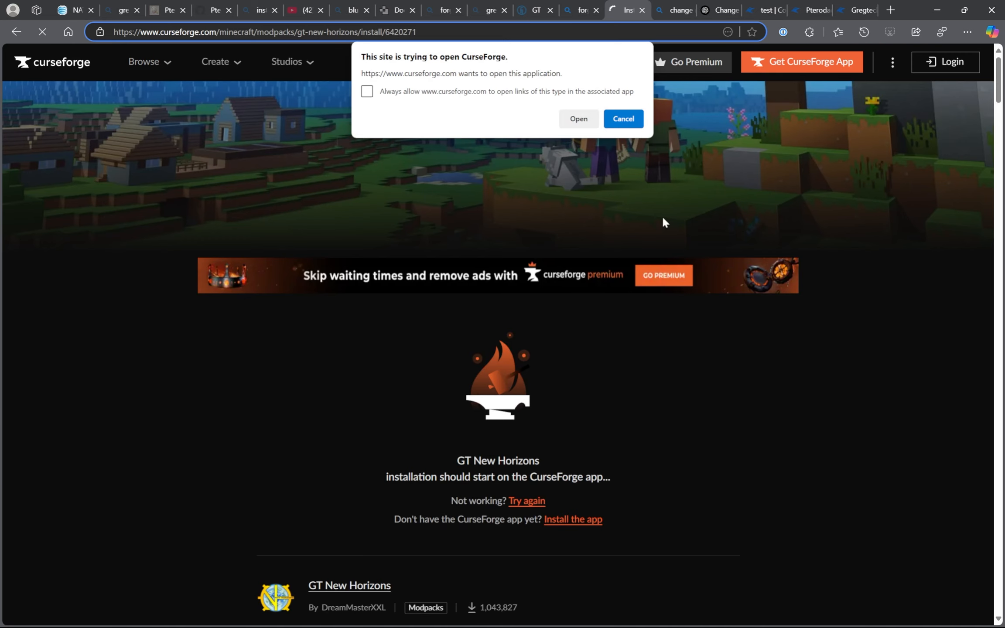
- Switch from the browser to the CurseForge app and launch the GT New Horizons modpack
{"action": "left_click", "coordinate": [583, 124]}
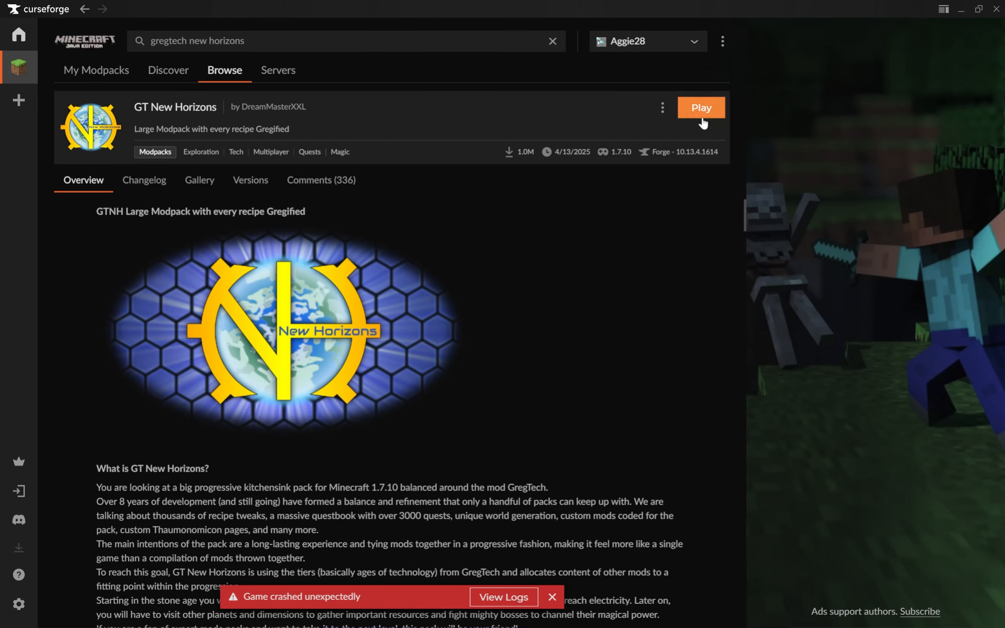
{"action": "left_click", "coordinate": [698, 105]}
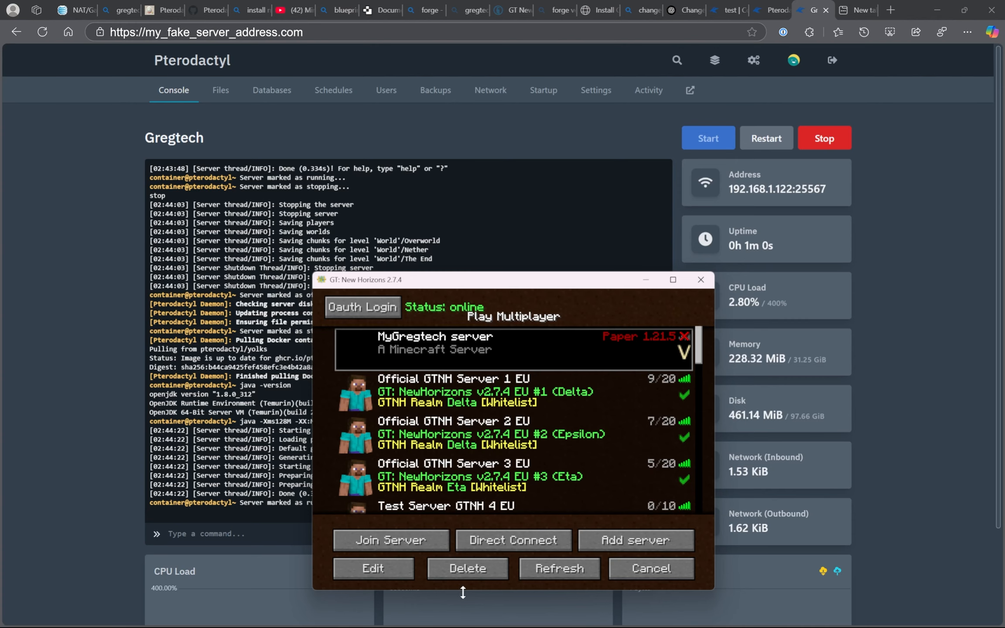
- Refresh the multiplayer server list, try to join MyGregtech server in a maximized game window, and return to the list
{"action": "left_click", "coordinate": [525, 568]}
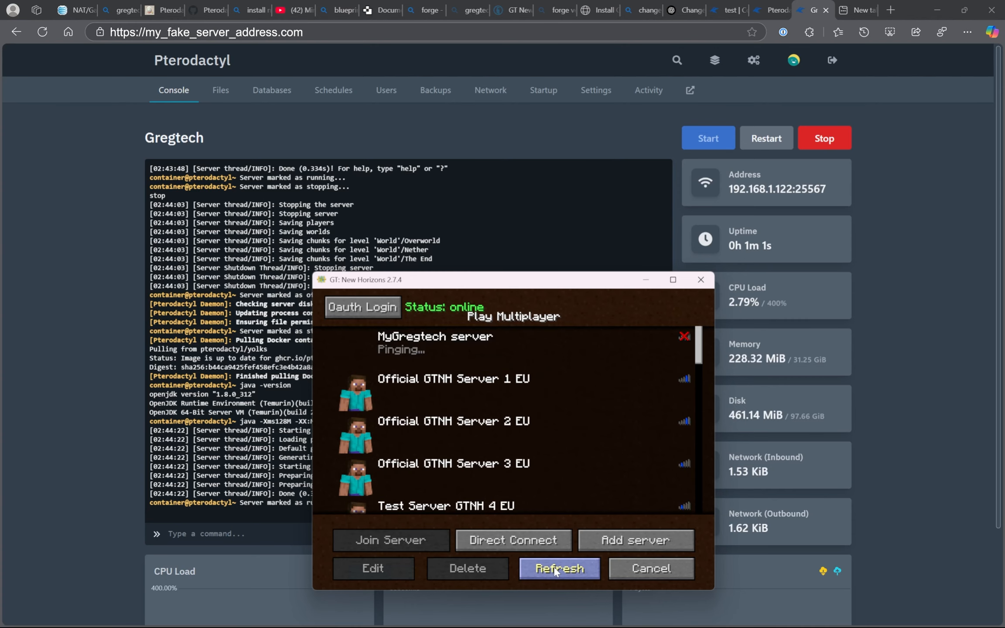
{"action": "left_click", "coordinate": [388, 349]}
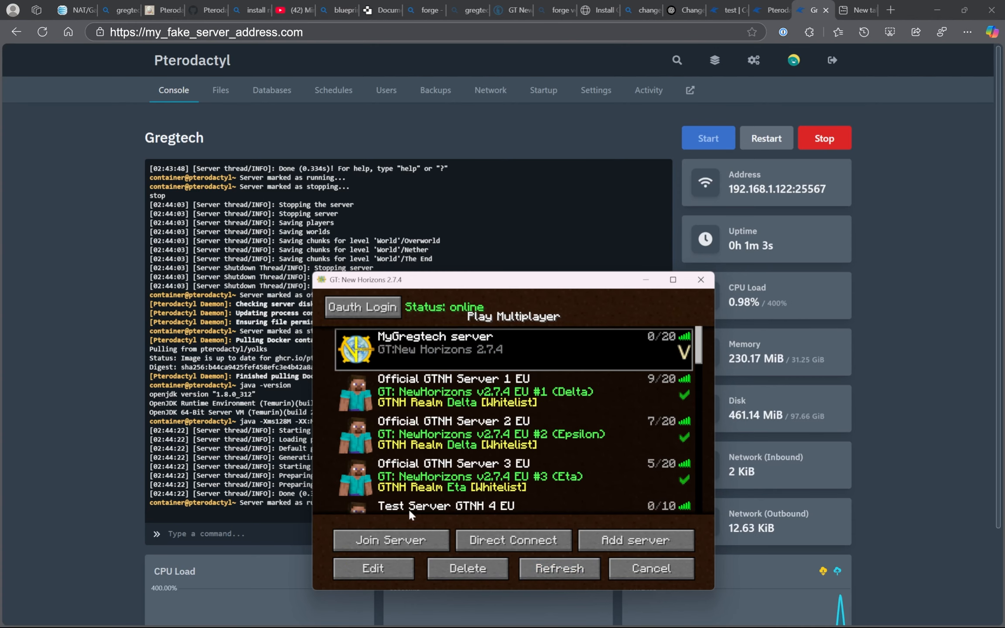
{"action": "left_click", "coordinate": [393, 537]}
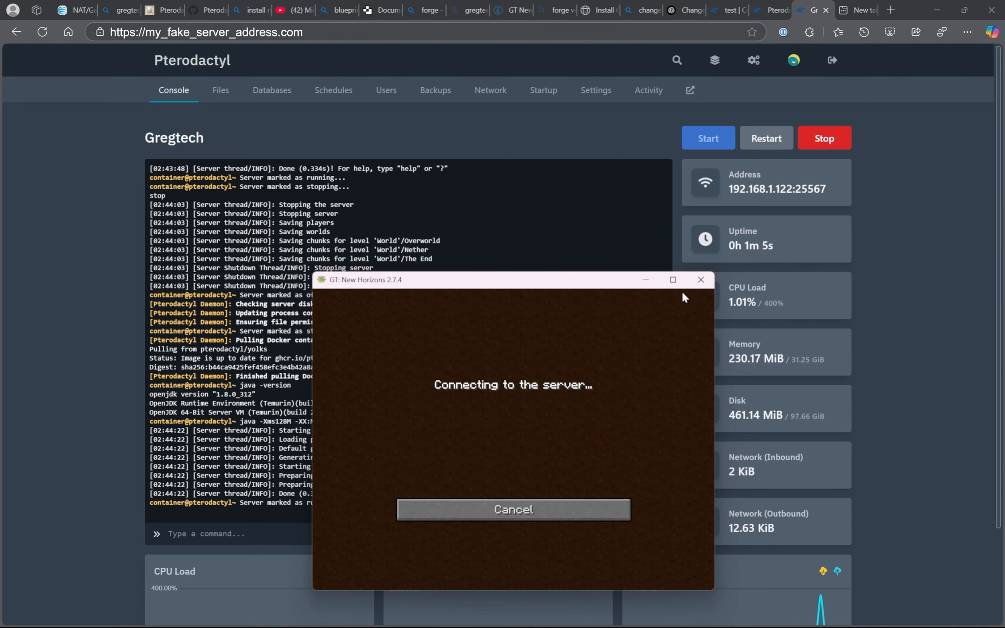
{"action": "left_click", "coordinate": [671, 281]}
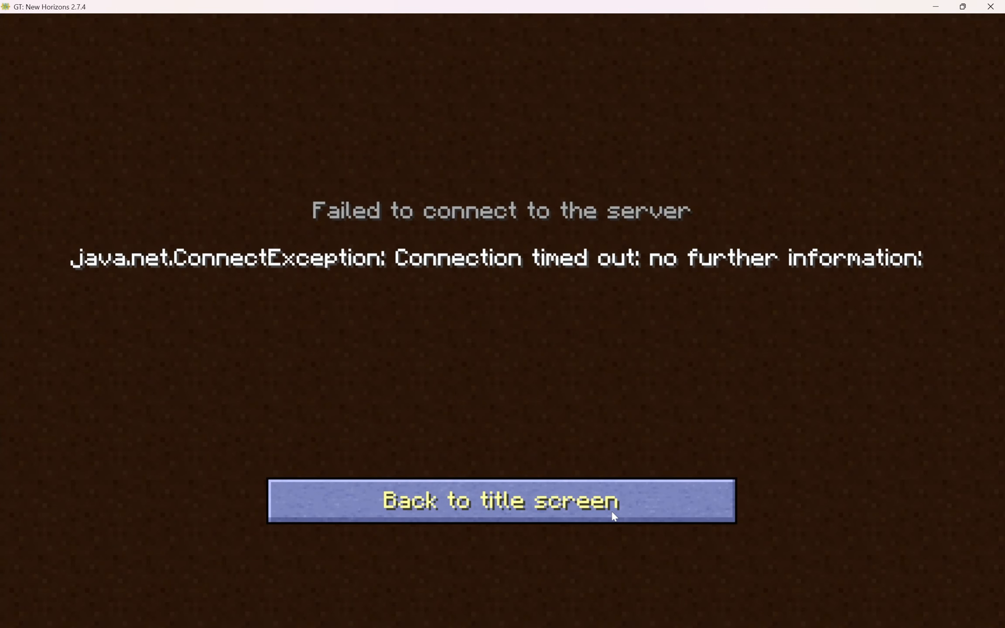
{"action": "left_click", "coordinate": [610, 510]}
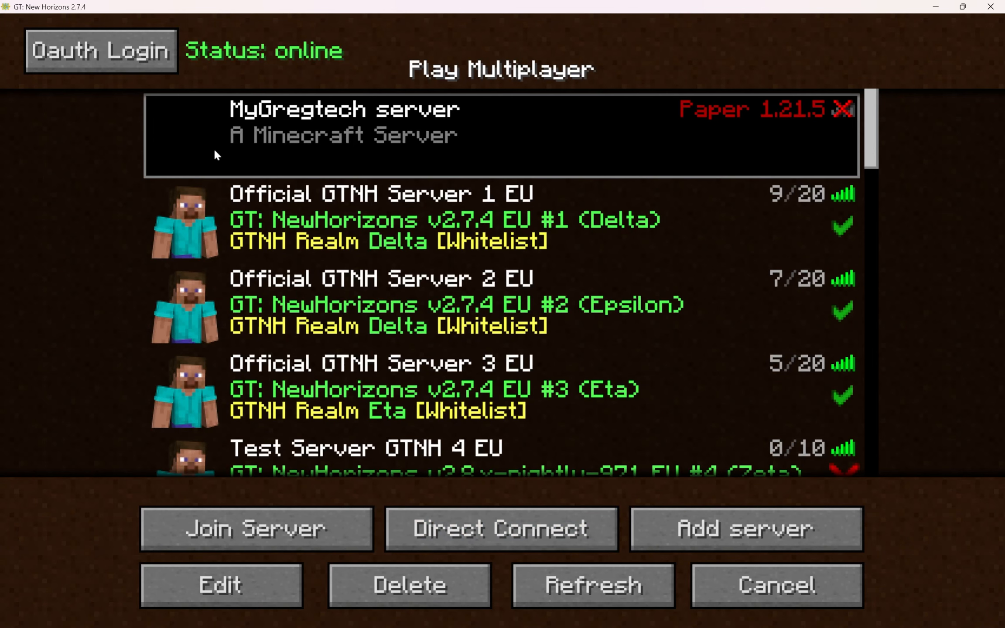
- Refresh the multiplayer server list once more, retry joining MyGregtech server, and go back to the list
{"action": "left_click", "coordinate": [553, 592]}
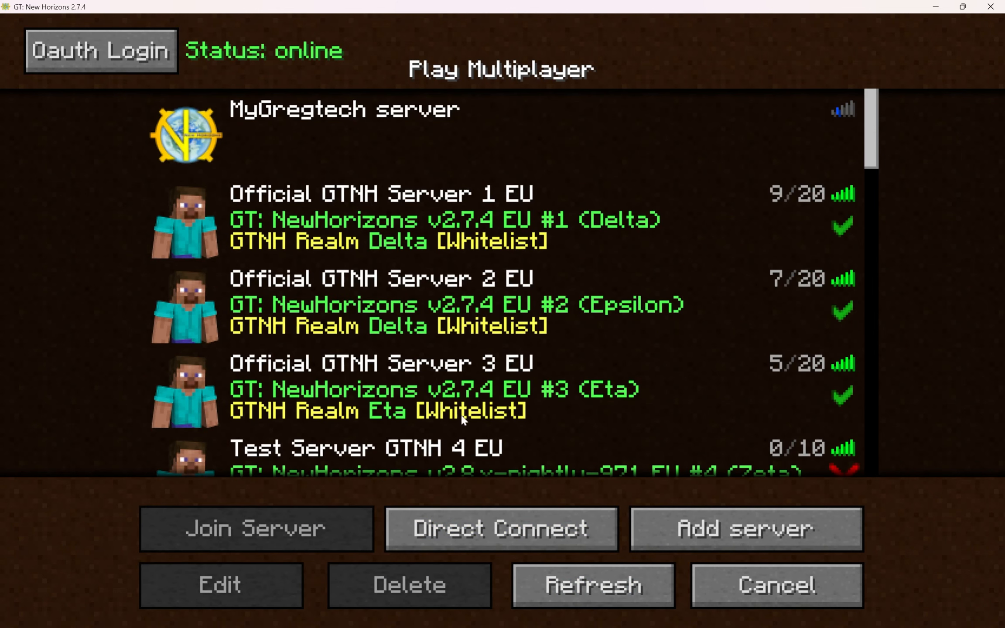
{"action": "left_click", "coordinate": [199, 153]}
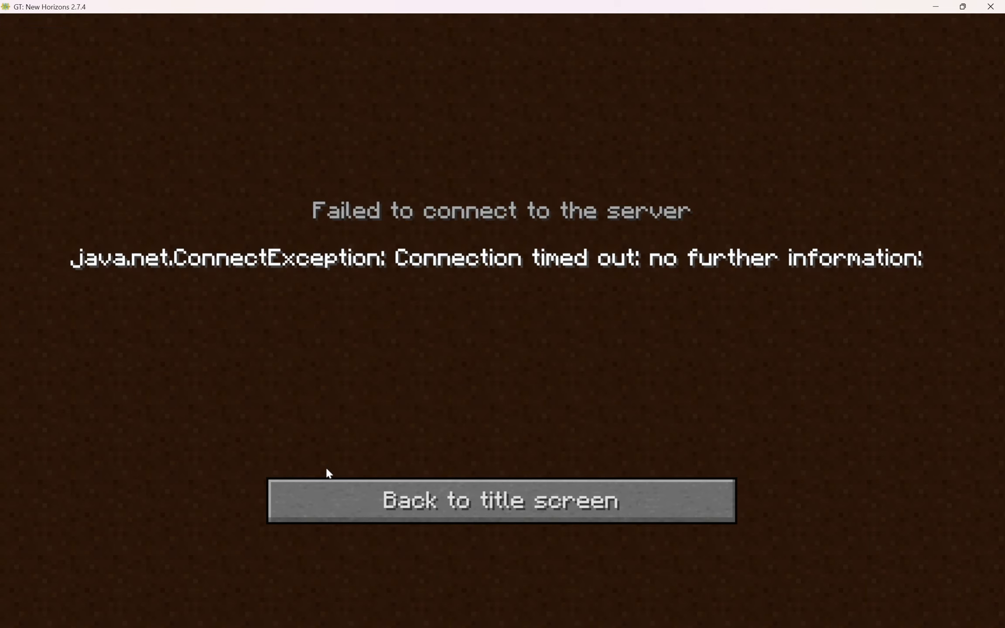
{"action": "left_click", "coordinate": [379, 488]}
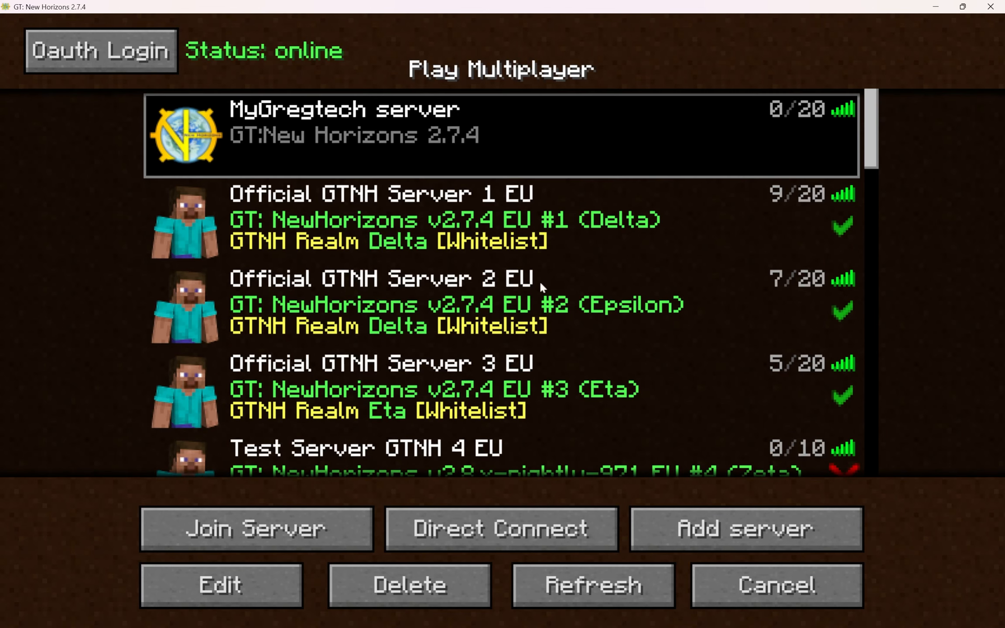
- Open Command Prompt from the Windows search, move its window lower over the game, and begin a ping command
{"action": "mouse_move", "coordinate": [566, 627]}
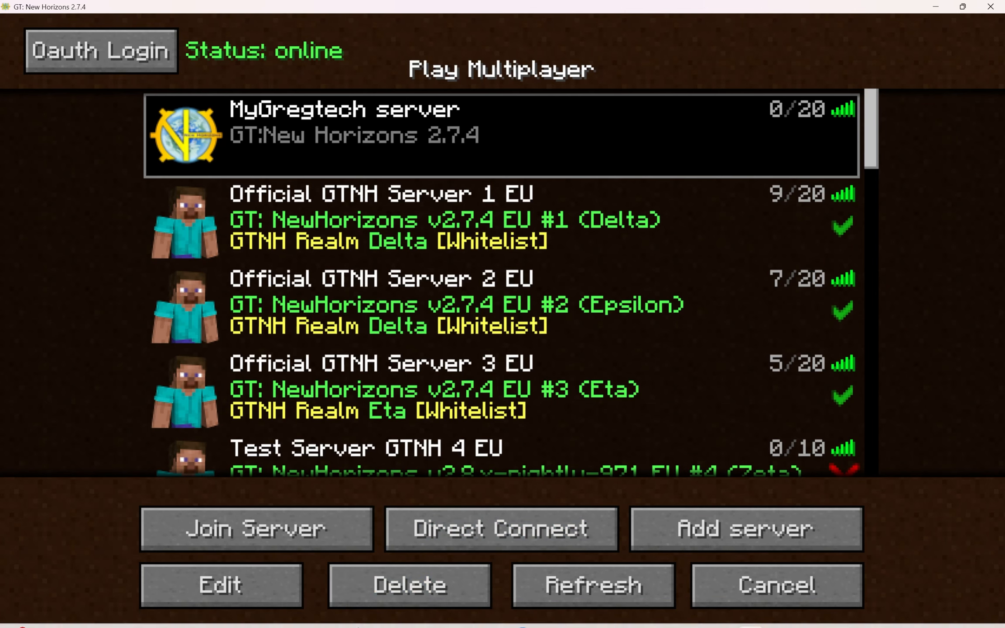
{"action": "left_click", "coordinate": [339, 621]}
{"action": "type", "text": "cmd"}
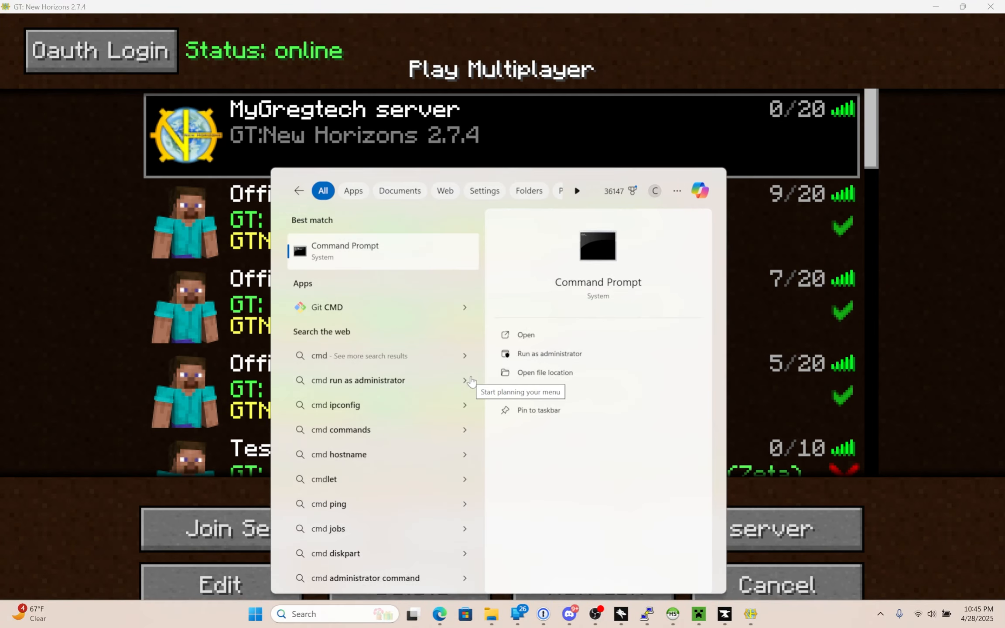
{"action": "key", "text": "Return"}
{"action": "left_click_drag", "start_coordinate": [385, 86], "coordinate": [403, 261]}
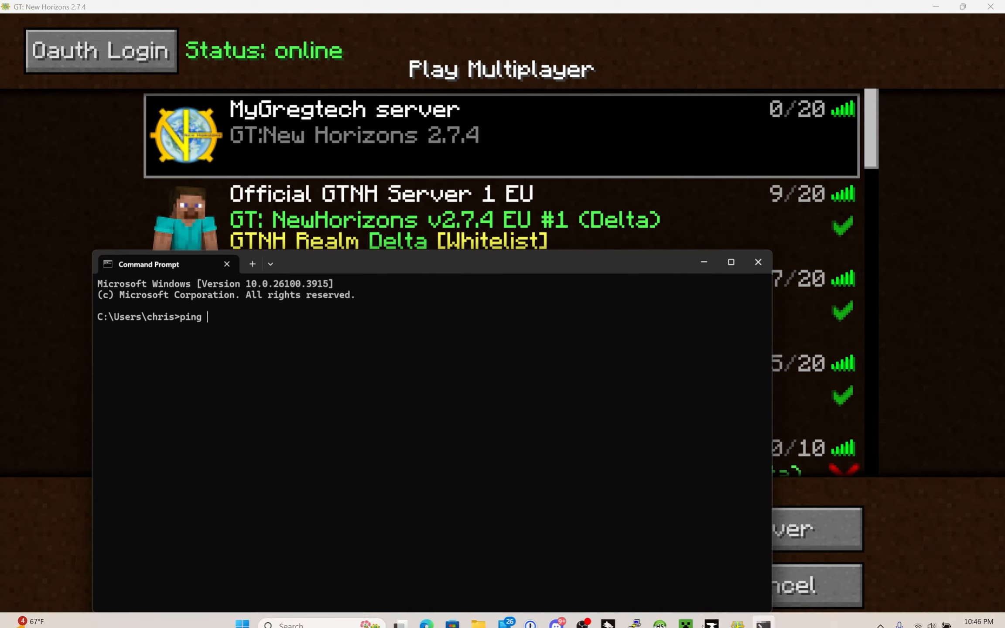
- Connect the computer to a different Wi-Fi network and return to the game's multiplayer server list
{"action": "left_click", "coordinate": [933, 615]}
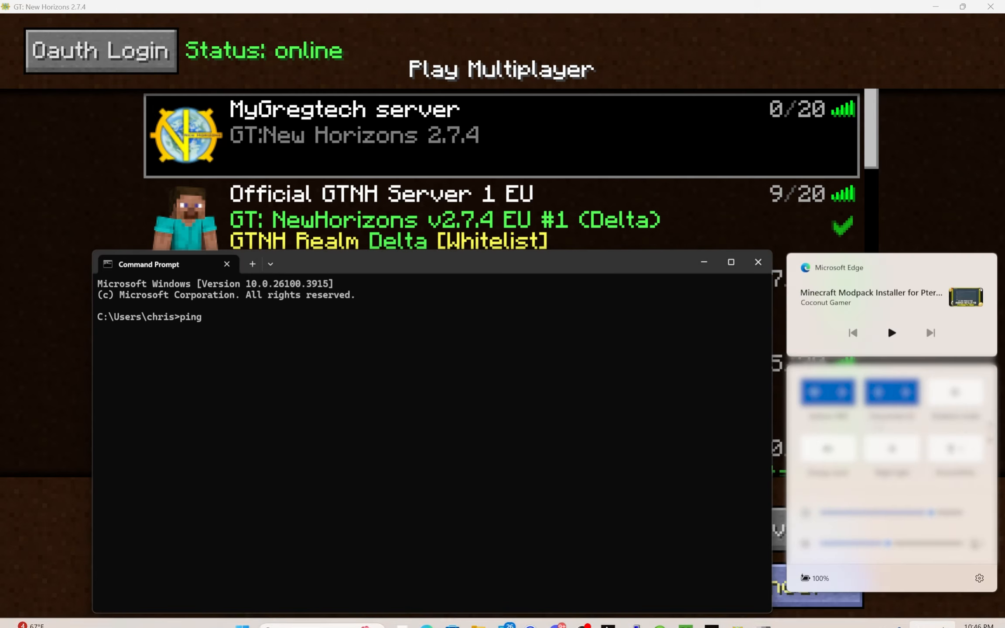
{"action": "left_click", "coordinate": [841, 392]}
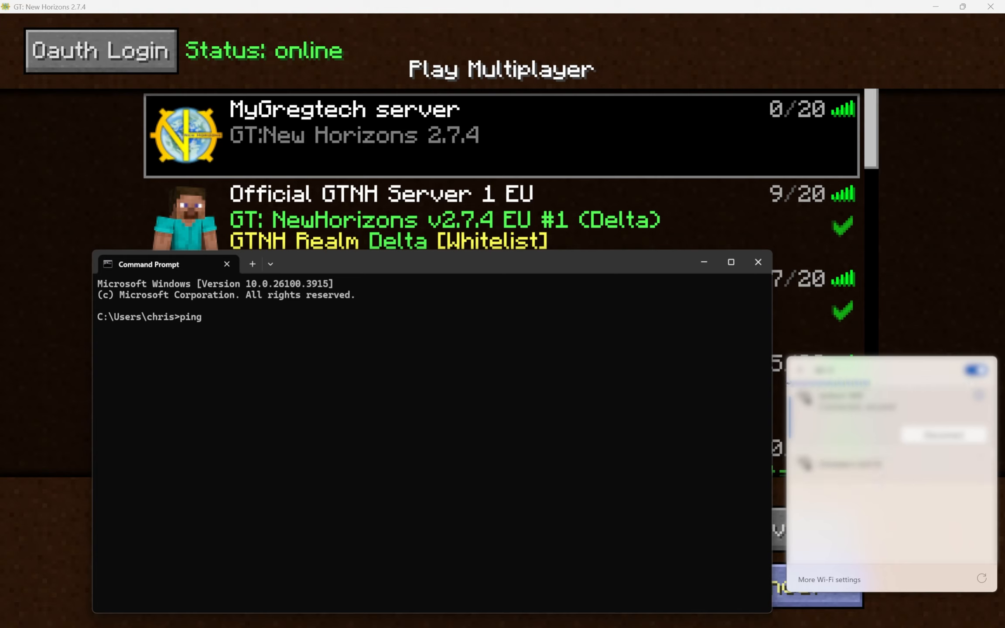
{"action": "left_click", "coordinate": [929, 472]}
{"action": "left_click", "coordinate": [953, 488]}
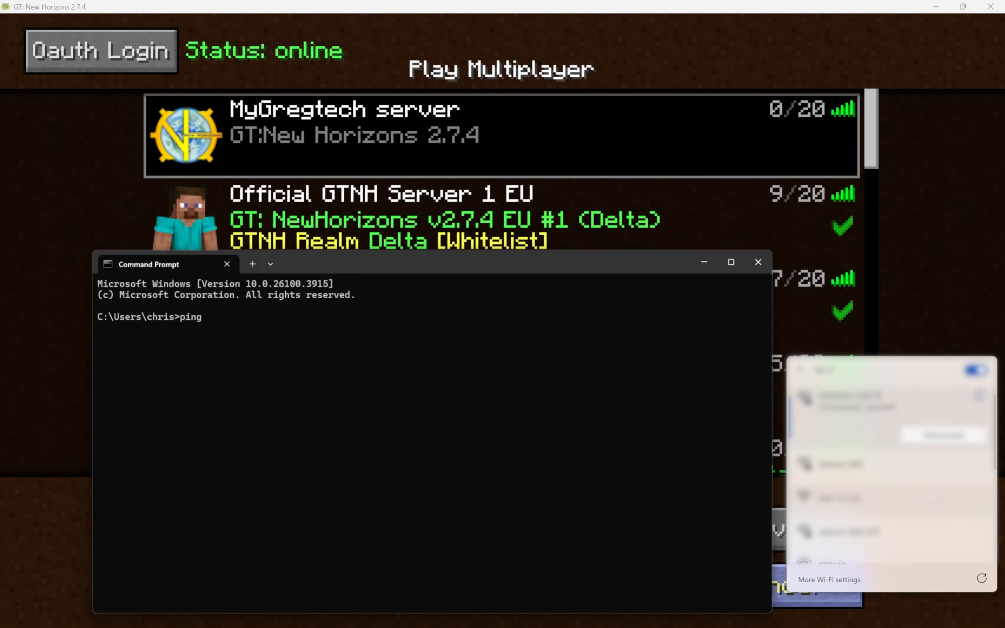
{"action": "left_click", "coordinate": [947, 189]}
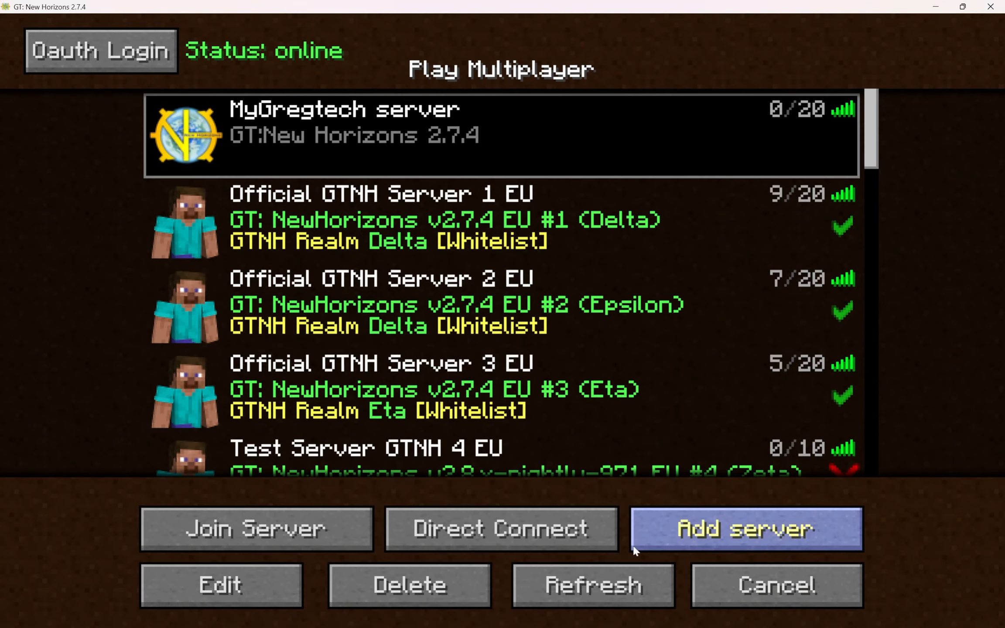
- Refresh the server list, try to join MyGregtech server over the new network, and switch to the browser
{"action": "left_click", "coordinate": [593, 586]}
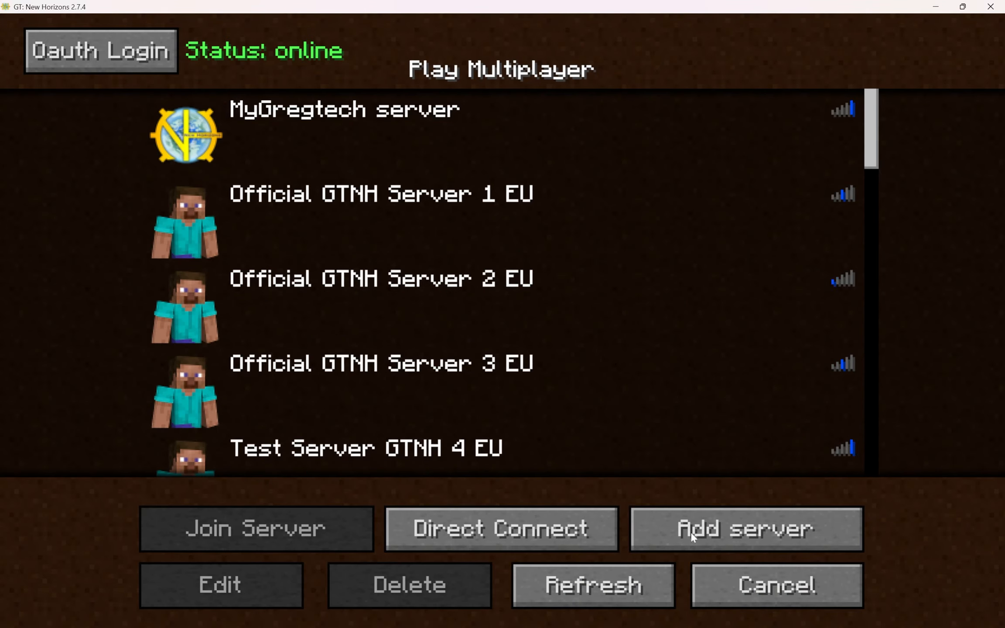
{"action": "left_click", "coordinate": [724, 128]}
{"action": "left_click", "coordinate": [246, 528]}
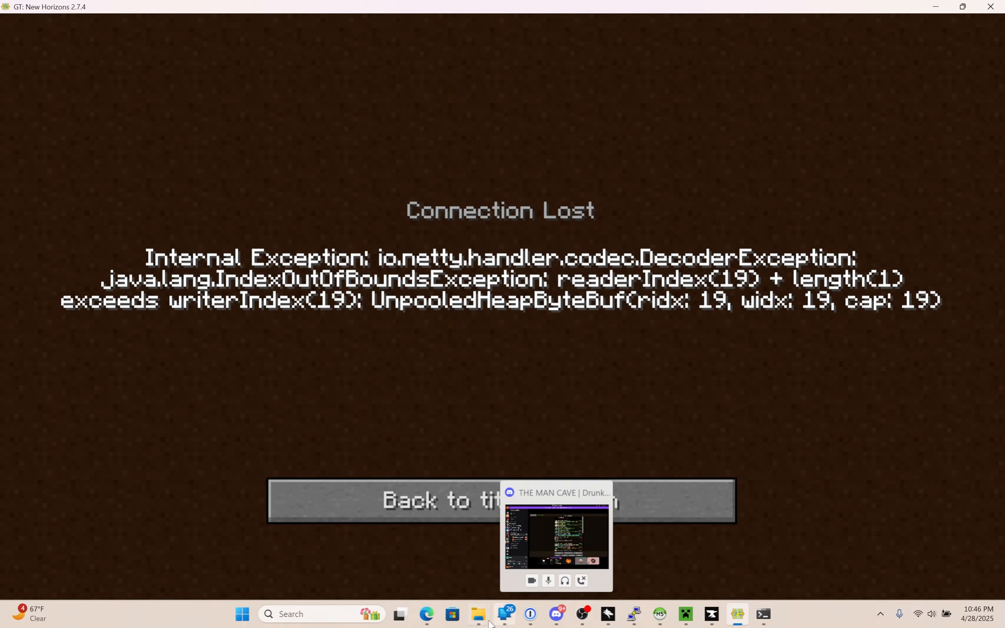
{"action": "left_click", "coordinate": [425, 615]}
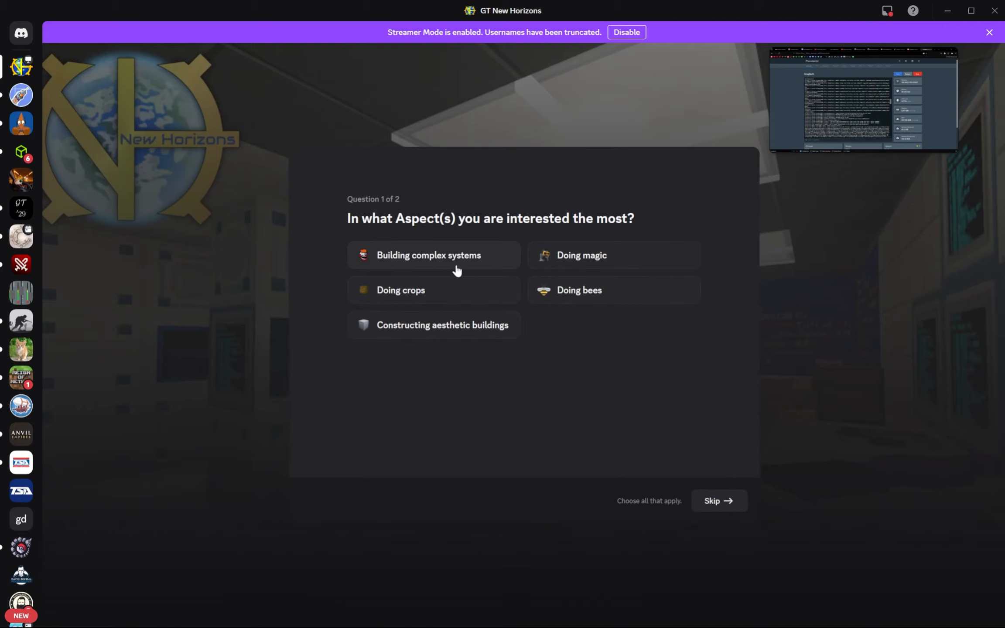
- Answer the GT New Horizons Discord interest question with complex systems, magic, bees, crops and aesthetic buildings
{"action": "left_click", "coordinate": [488, 267]}
{"action": "left_click", "coordinate": [557, 266]}
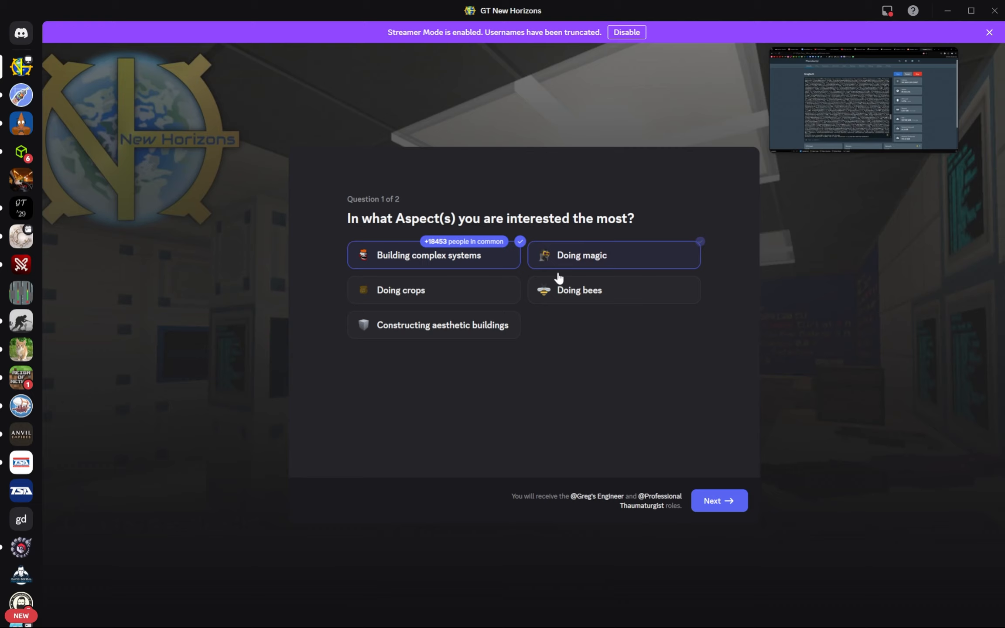
{"action": "left_click", "coordinate": [556, 289]}
{"action": "left_click", "coordinate": [455, 293]}
{"action": "left_click", "coordinate": [441, 325]}
{"action": "left_click", "coordinate": [719, 500]}
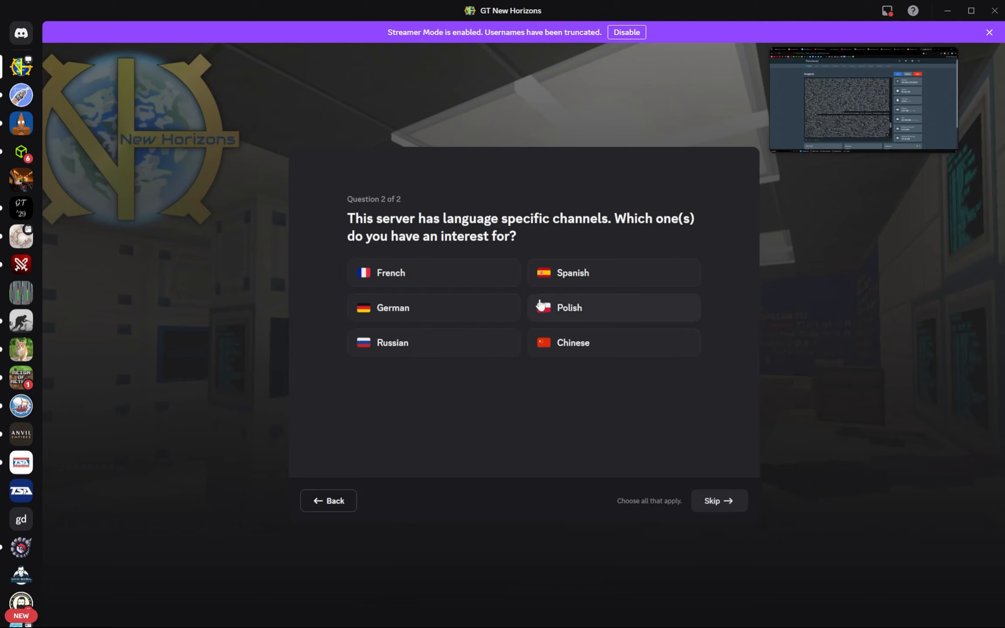
- Skip the language channel question, read through the server rules, and finish joining the GT New Horizons Discord server
{"action": "left_click", "coordinate": [715, 502]}
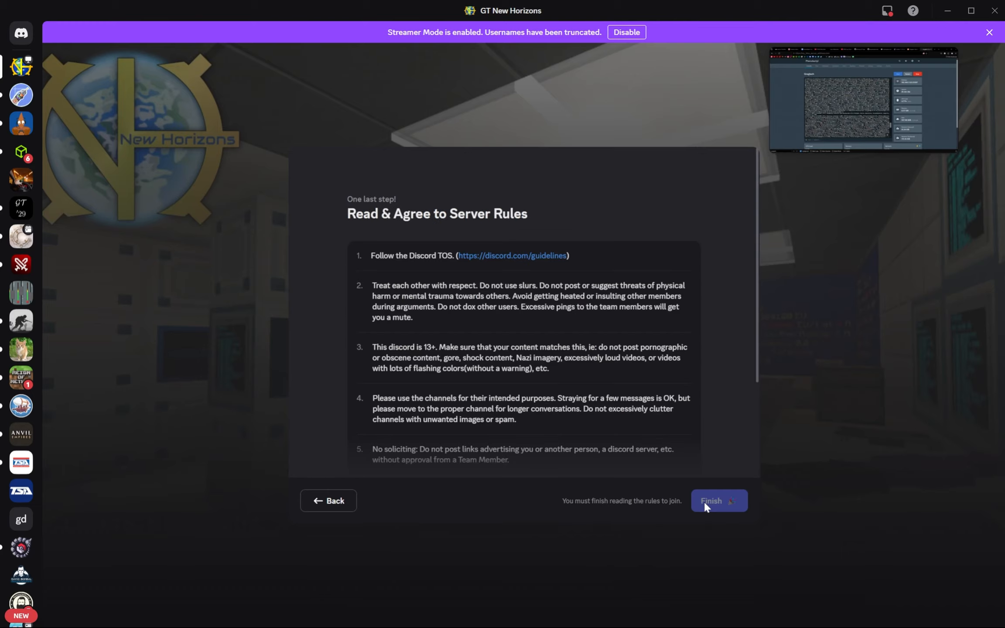
{"action": "scroll", "coordinate": [561, 399], "scroll_direction": "down", "scroll_amount": 3}
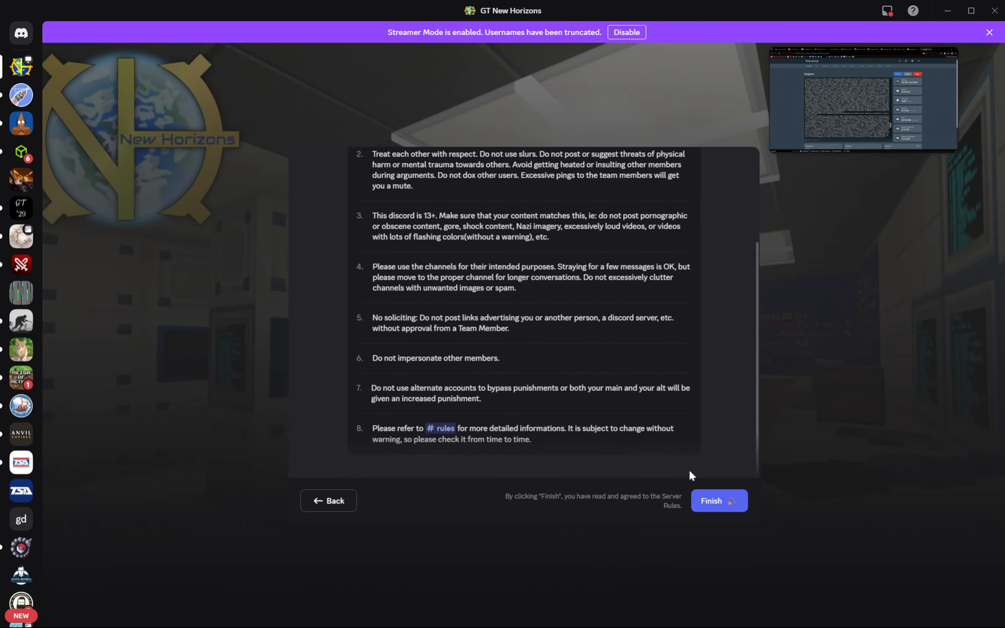
{"action": "left_click", "coordinate": [719, 500]}
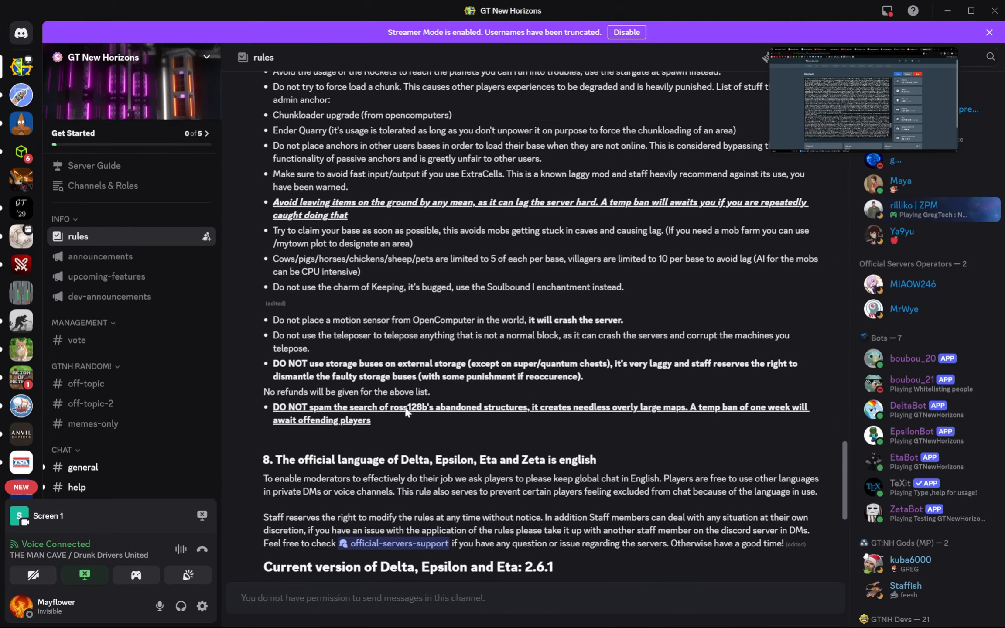
- Open the help channel of the GT New Horizons Discord and start drafting a question
{"action": "scroll", "coordinate": [68, 345], "scroll_direction": "down", "scroll_amount": 7}
{"action": "left_click", "coordinate": [77, 135]}
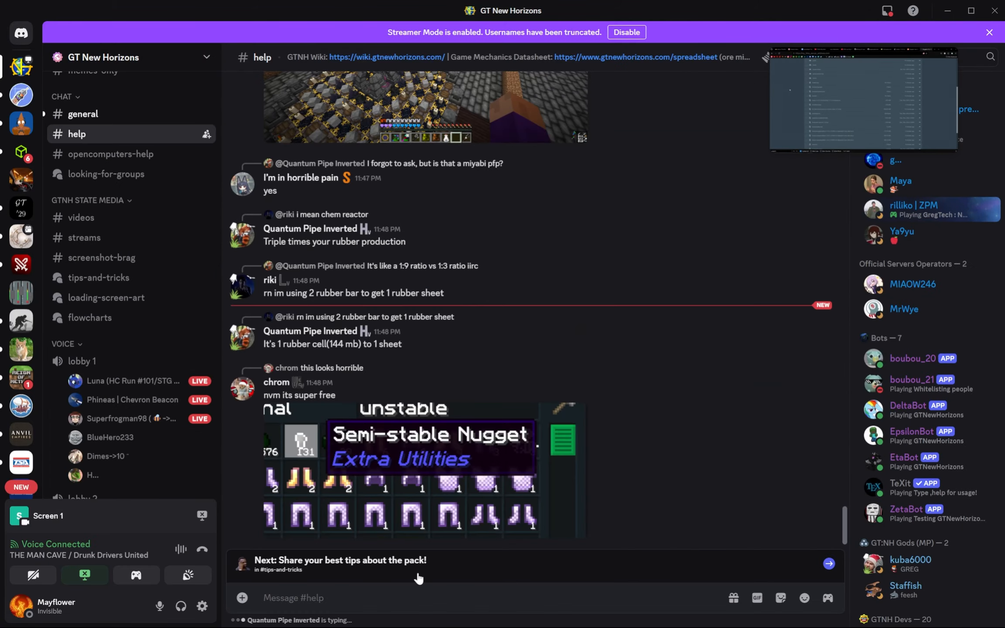
{"action": "type", "text": "do"}
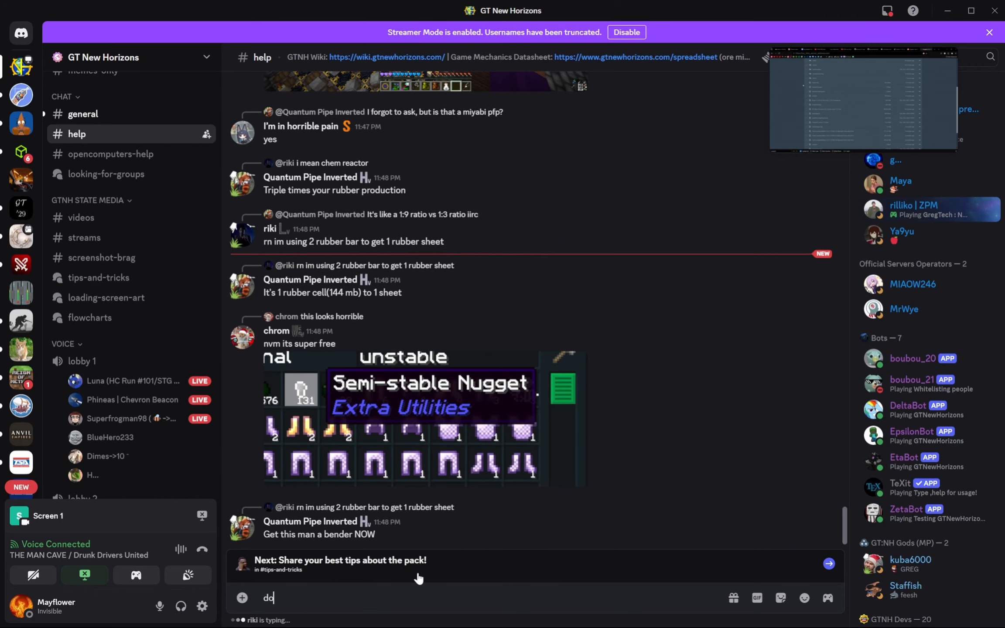
{"action": "key", "text": "BackSpace"}
{"action": "key", "text": "BackSpace"}
{"action": "key", "text": "BackSpace"}
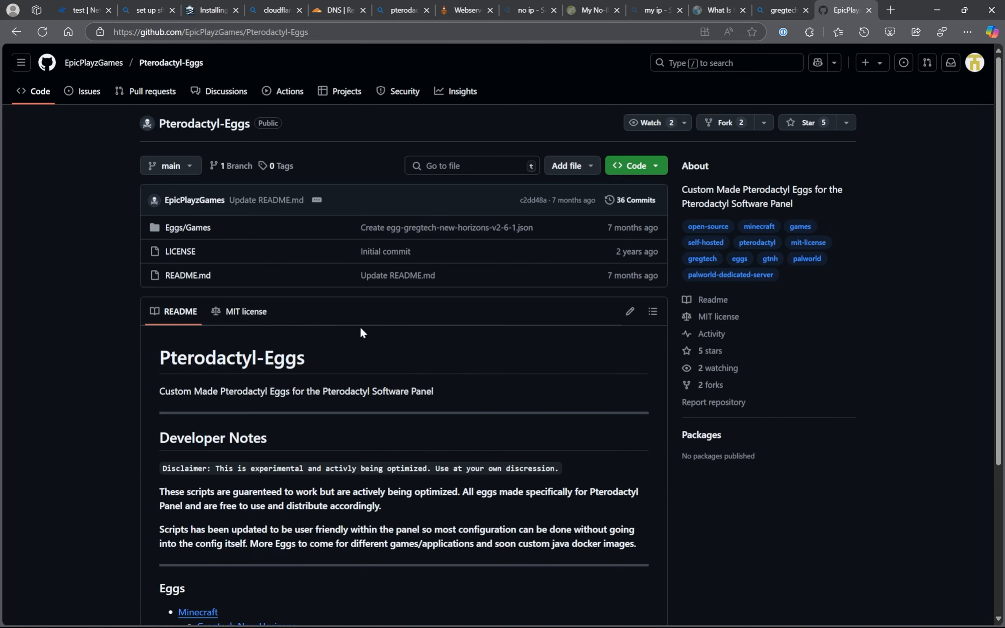
- Review the Pterodactyl-Eggs GitHub repository in the browser and open the v2.4.0 folder under Minecraft/GregtechNewHorizons
{"action": "scroll", "coordinate": [360, 325], "scroll_direction": "down", "scroll_amount": 5}
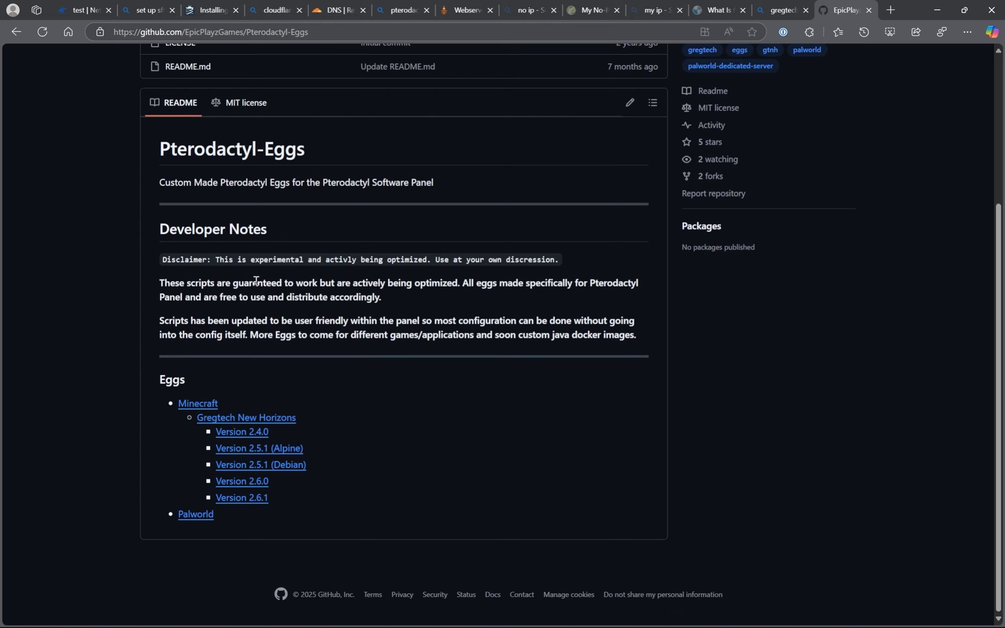
{"action": "scroll", "coordinate": [272, 289], "scroll_direction": "up", "scroll_amount": 5}
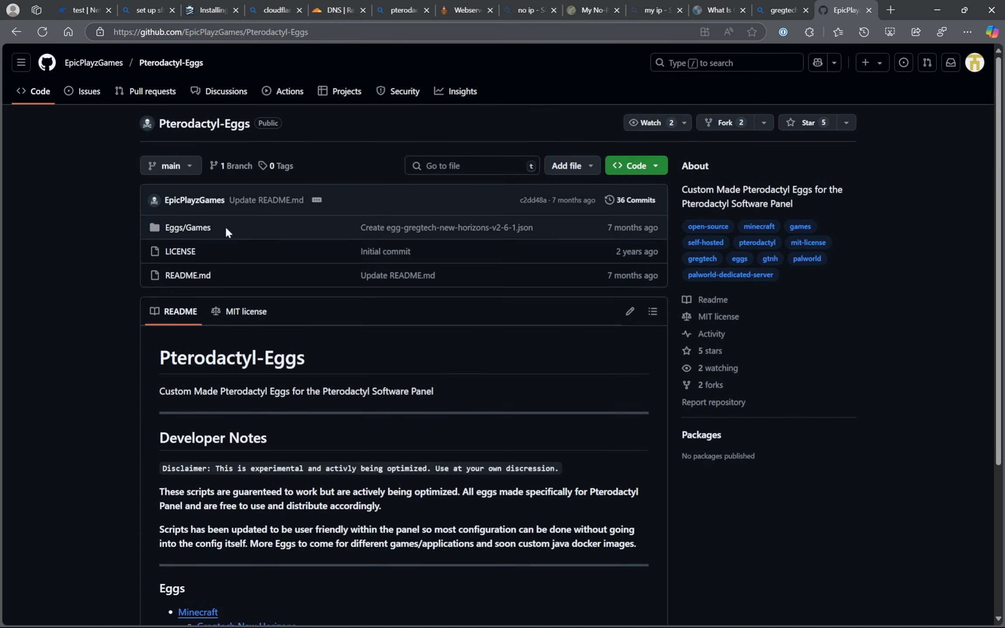
{"action": "left_click", "coordinate": [192, 227]}
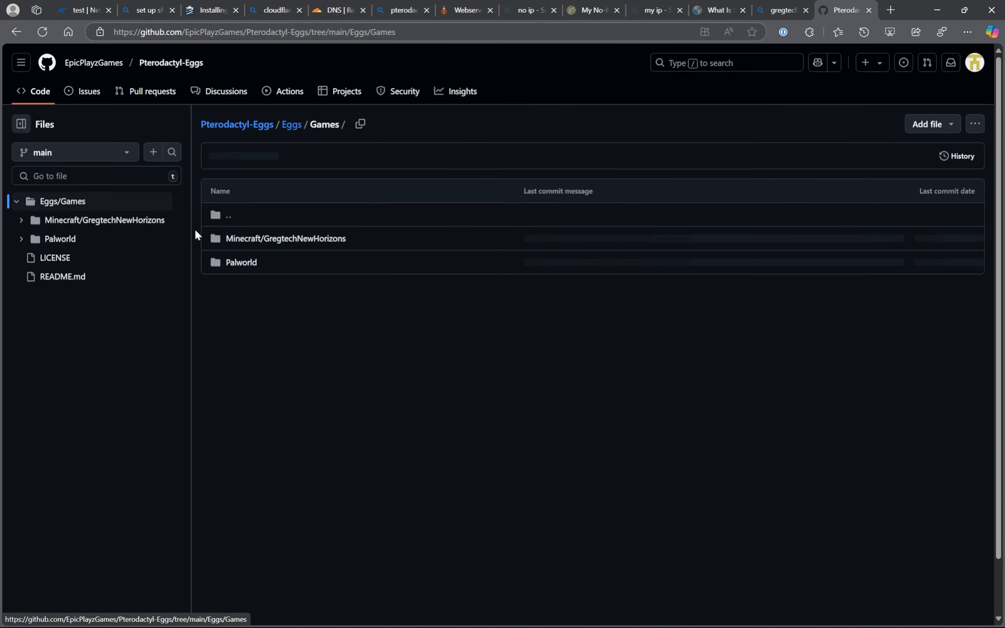
{"action": "left_click", "coordinate": [276, 241]}
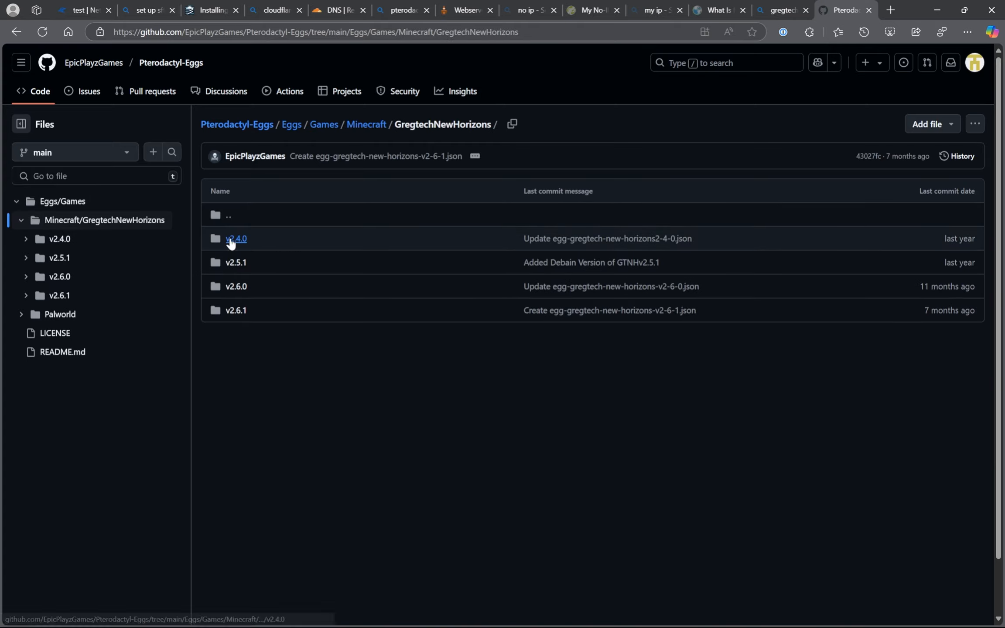
{"action": "left_click", "coordinate": [236, 239]}
- Examine the commit that updated egg-gregtech-new-horizons2-4-0.json and dismiss the line height notice
{"action": "right_click", "coordinate": [341, 241]}
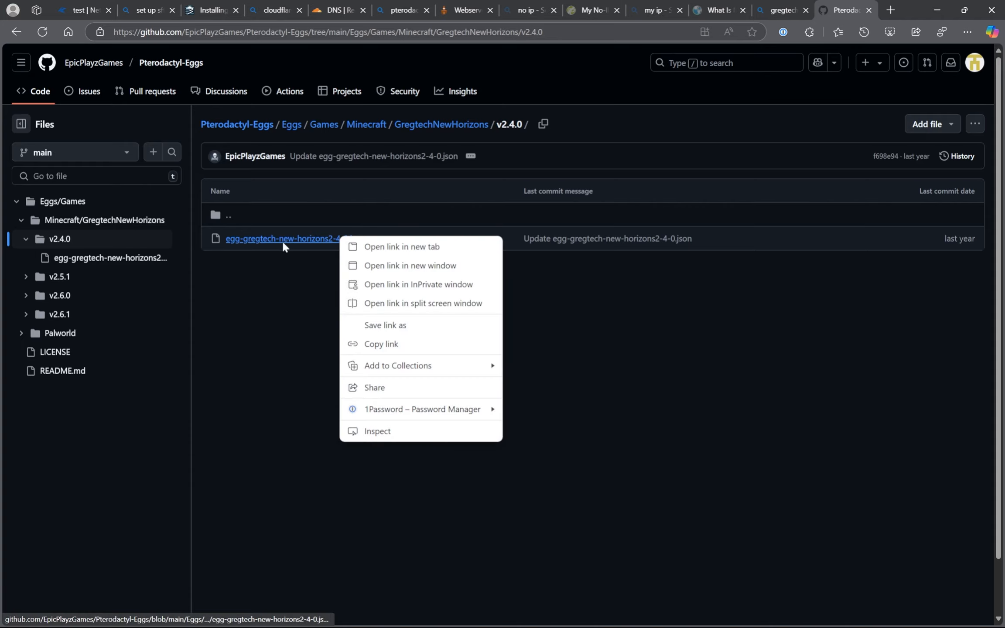
{"action": "left_click", "coordinate": [593, 236]}
{"action": "left_click", "coordinate": [604, 244]}
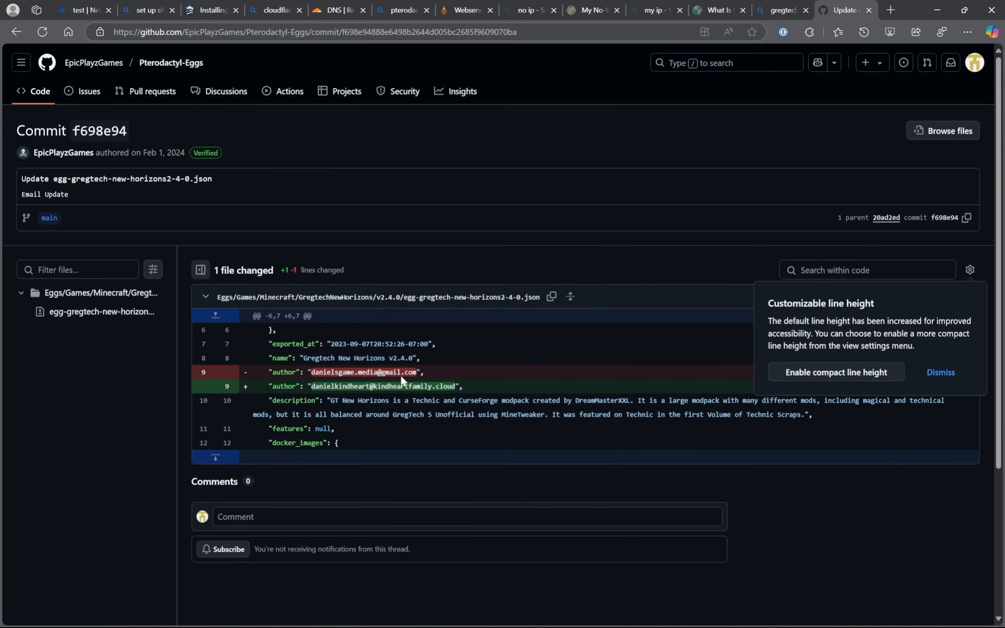
{"action": "scroll", "coordinate": [360, 411], "scroll_direction": "down", "scroll_amount": 5}
{"action": "scroll", "coordinate": [364, 405], "scroll_direction": "up", "scroll_amount": 5}
{"action": "left_click", "coordinate": [941, 373]}
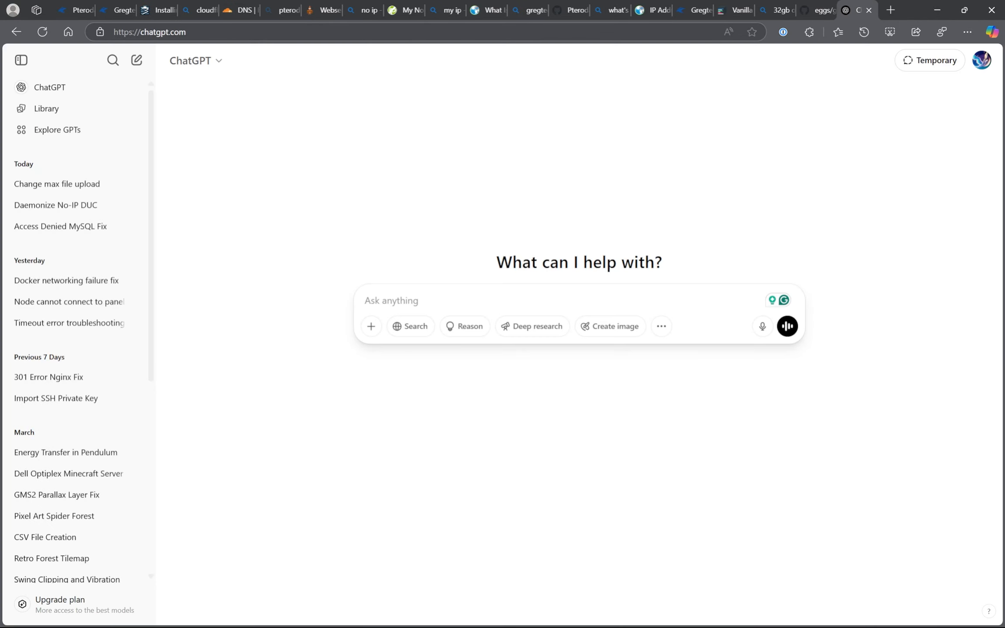
{"action": "mouse_move", "coordinate": [582, 625]}
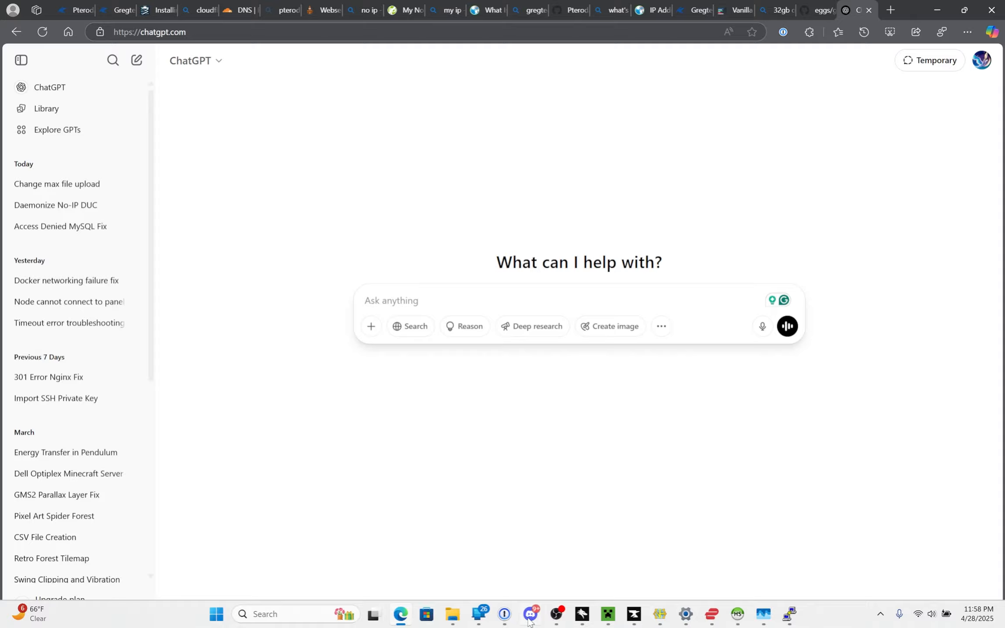